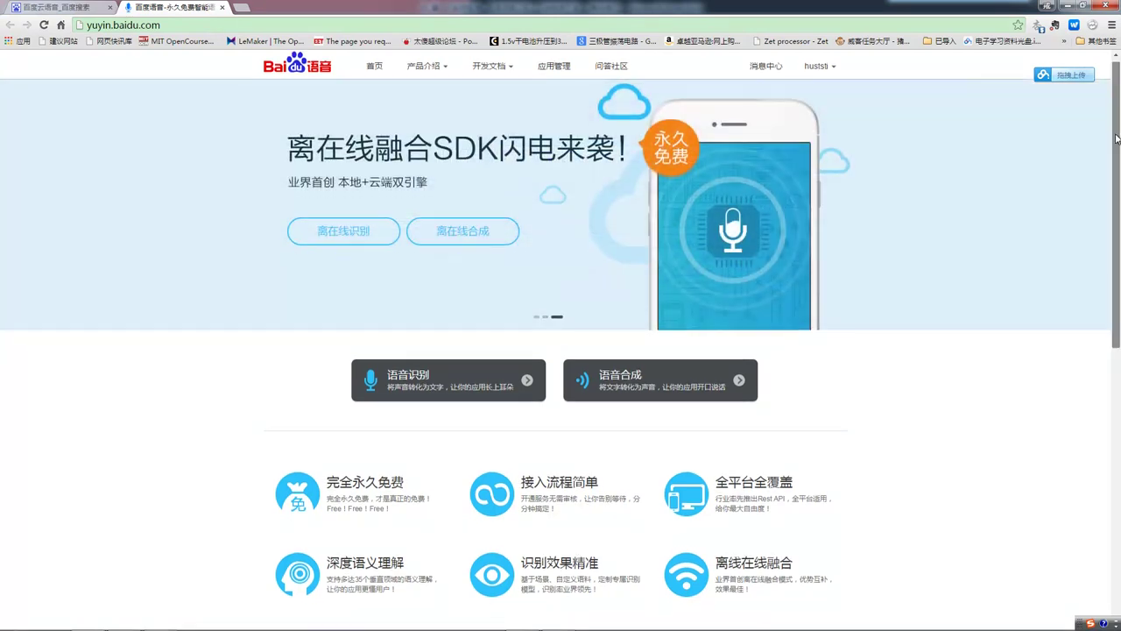
Open the 语音识别 product page in a new tab and switch to it.
{"action": "left_click_drag", "start_coordinate": [1118, 131], "coordinate": [1118, 146]}
{"action": "scroll", "coordinate": [1118, 147], "scroll_direction": "up", "scroll_amount": 1}
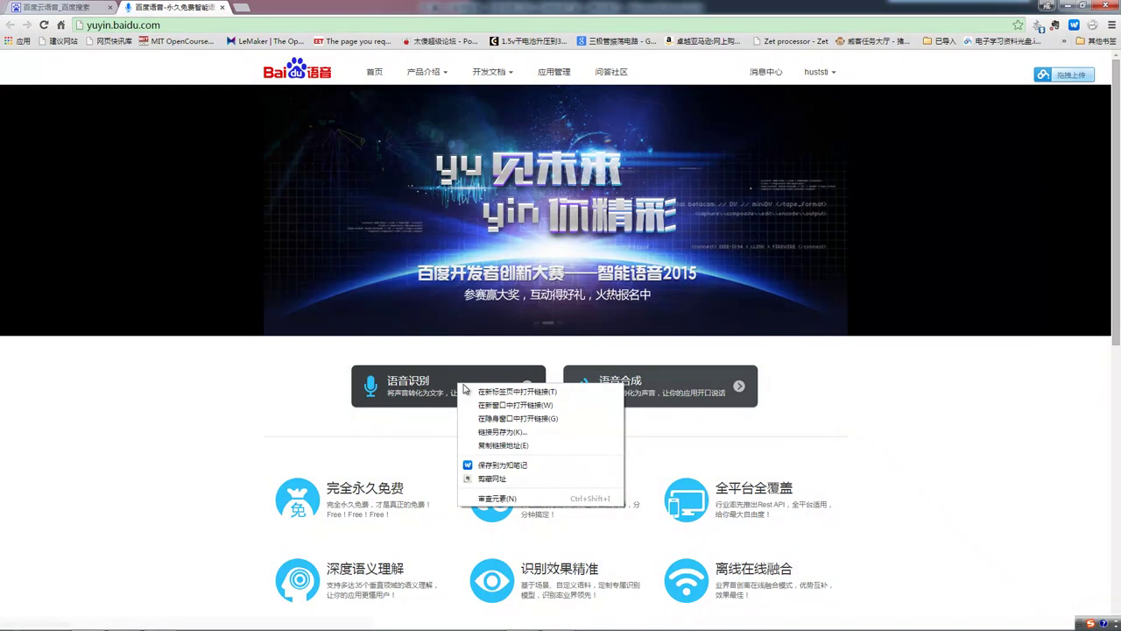
{"action": "right_click", "coordinate": [458, 384]}
{"action": "left_click", "coordinate": [472, 392]}
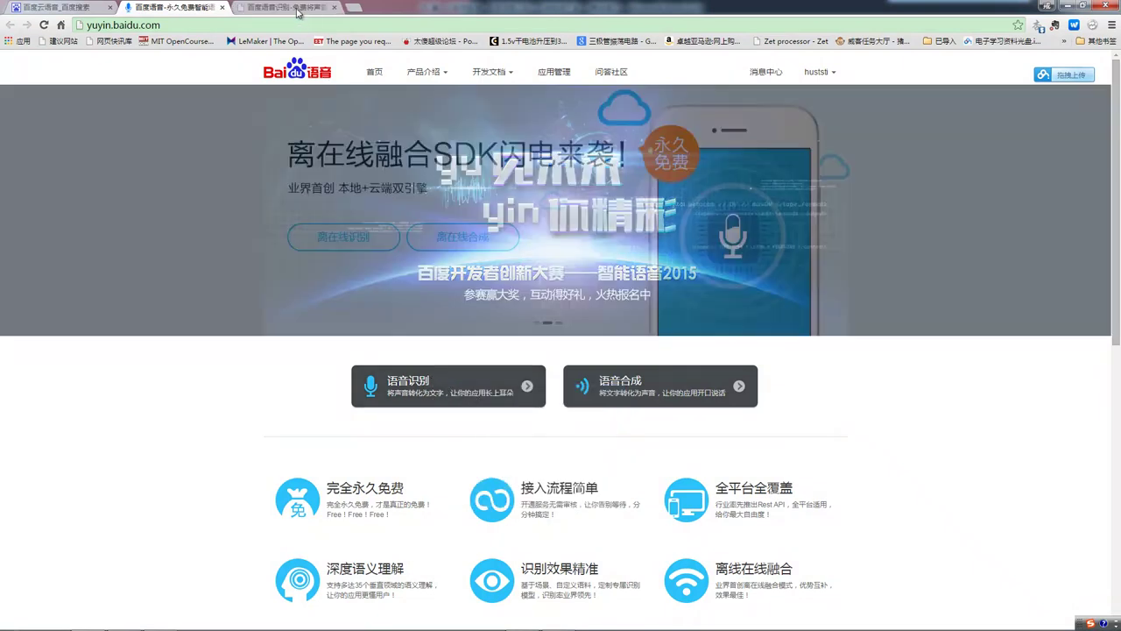
{"action": "left_click", "coordinate": [297, 9]}
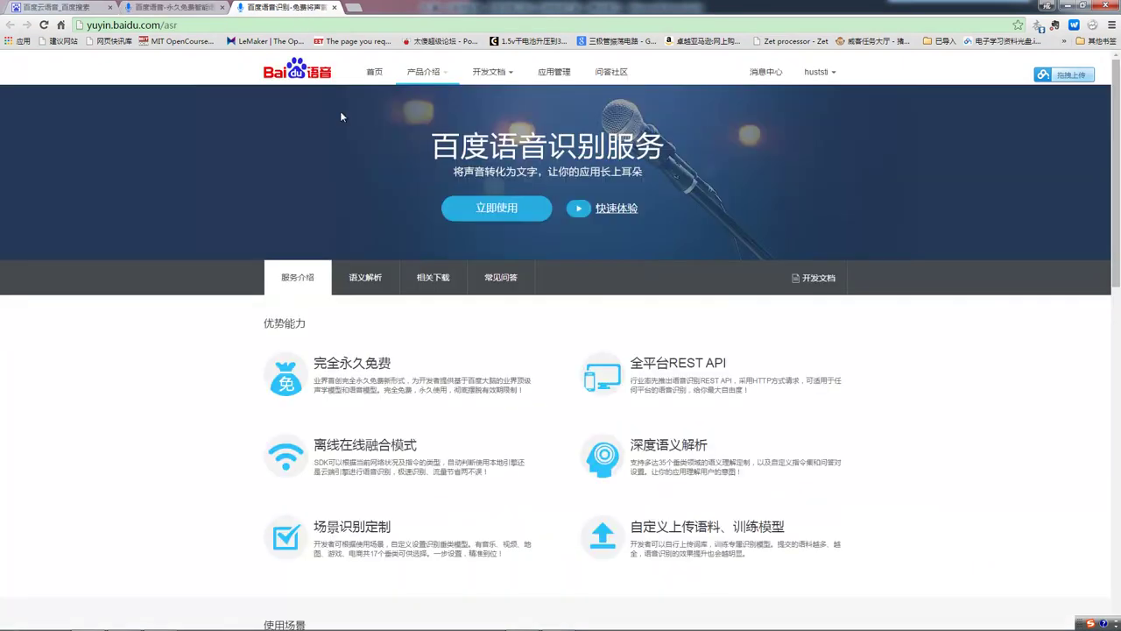
Try the 快速体验 speech recognition demo with microphone access allowed, recording speech twice, and close the demo.
{"action": "left_click", "coordinate": [619, 210]}
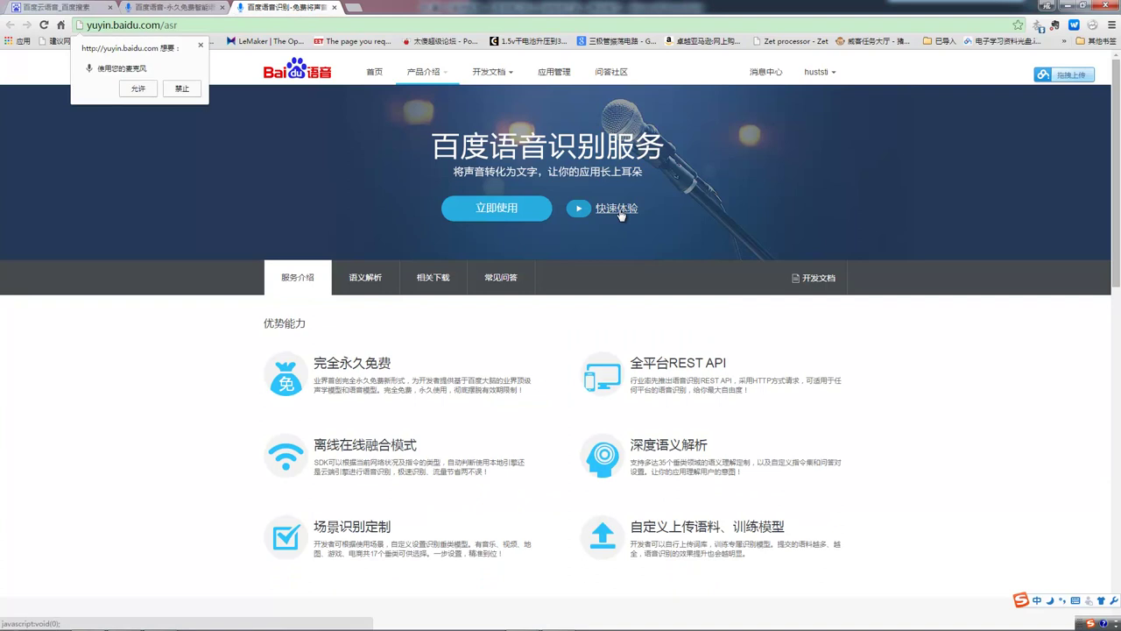
{"action": "left_click", "coordinate": [138, 89]}
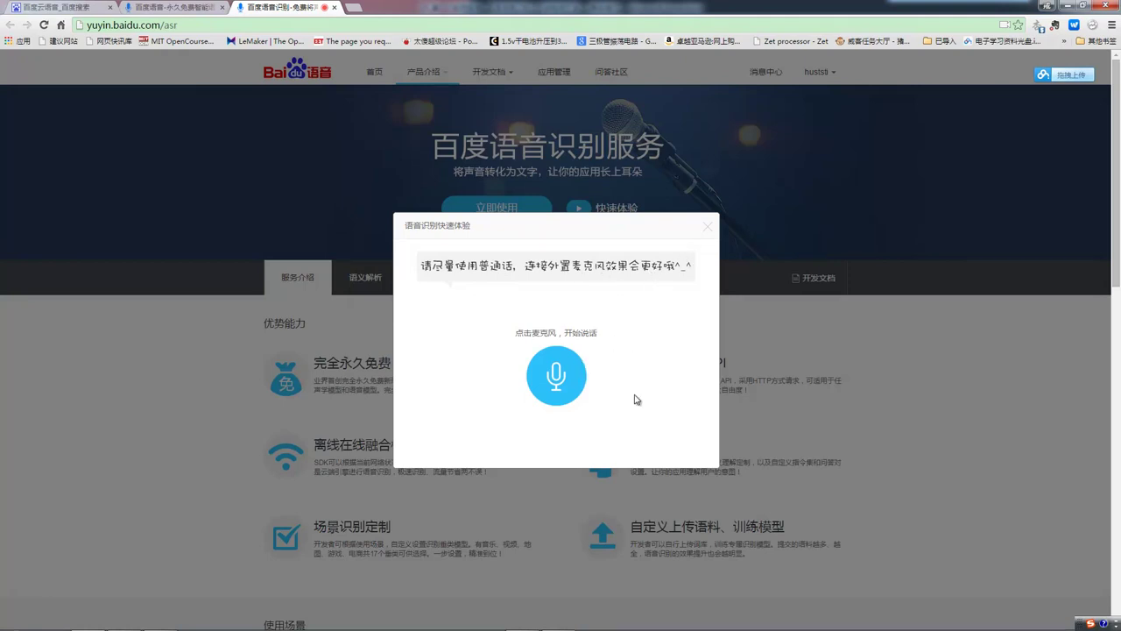
{"action": "left_click", "coordinate": [554, 378]}
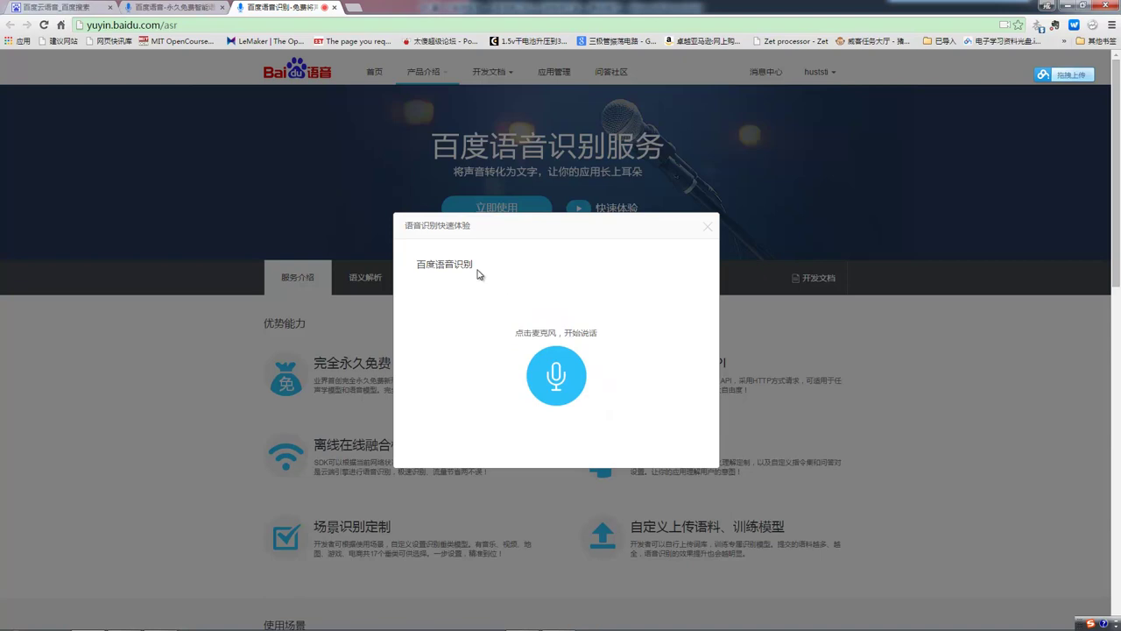
{"action": "left_click_drag", "start_coordinate": [476, 267], "coordinate": [417, 263]}
{"action": "left_click", "coordinate": [418, 262]}
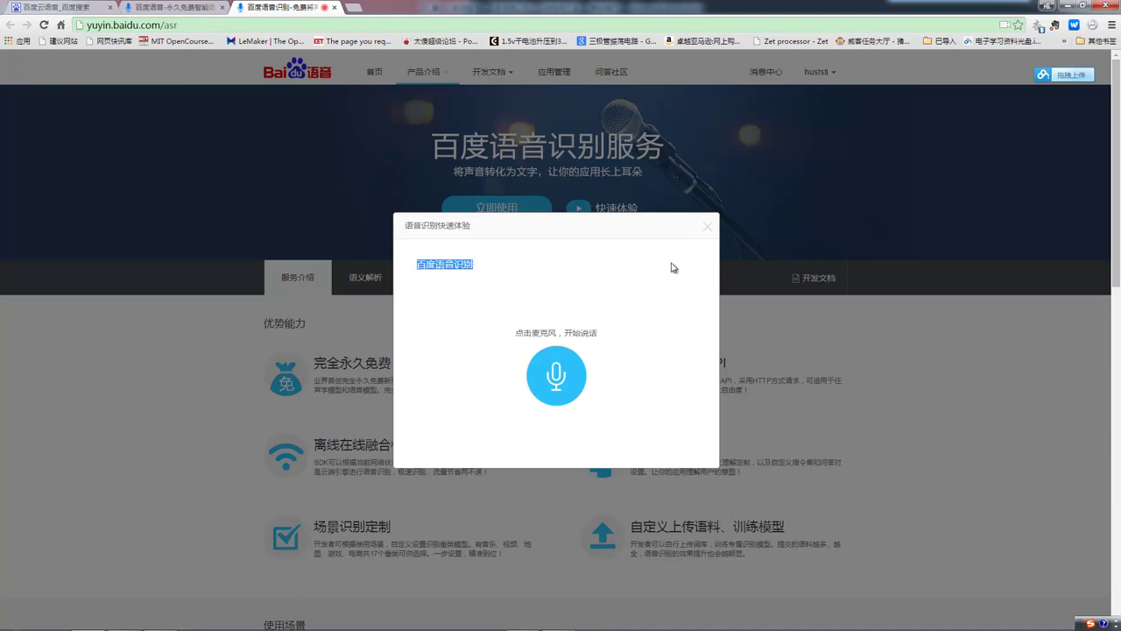
{"action": "left_click", "coordinate": [496, 268]}
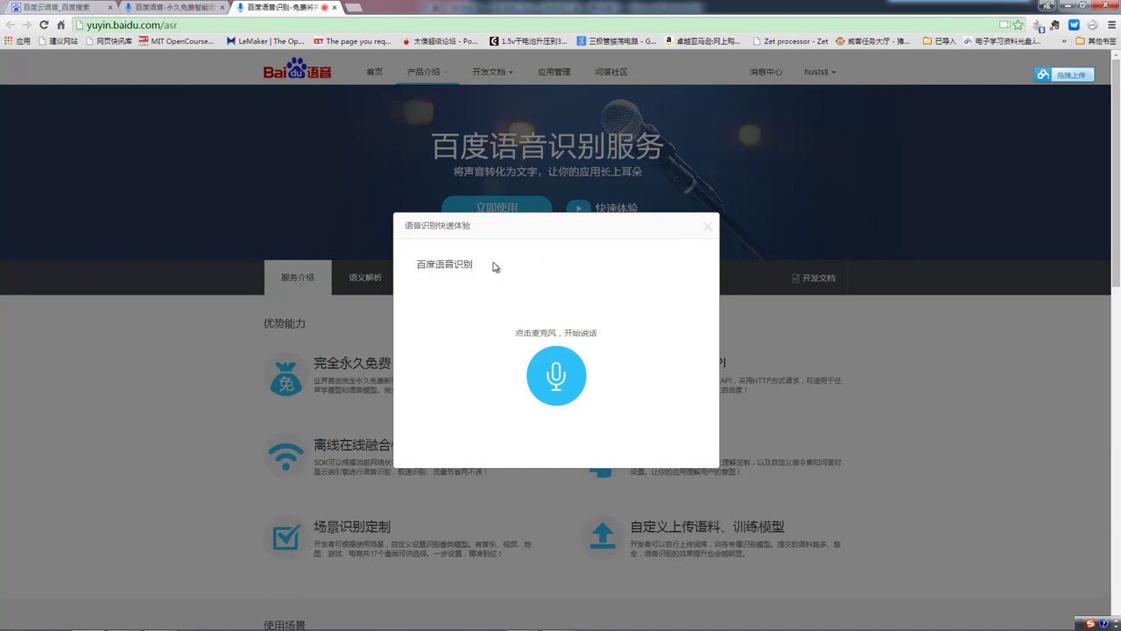
{"action": "left_click", "coordinate": [558, 376]}
{"action": "left_click", "coordinate": [708, 227]}
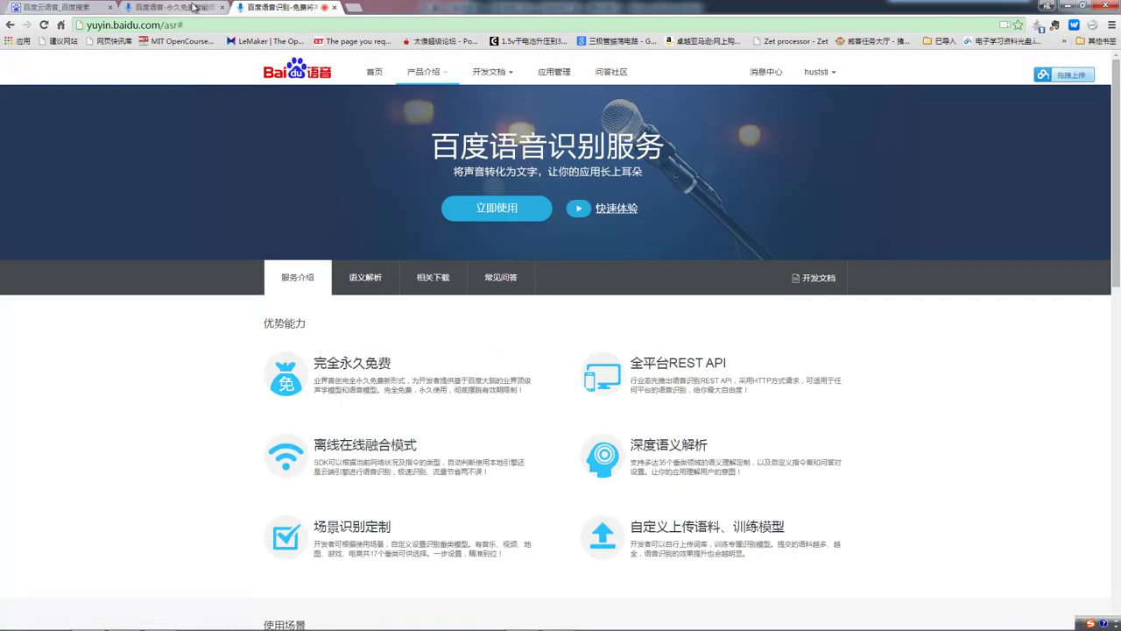
Create a new application in 应用管理 named 麦子学院语音识别例子 with the category 其他.
{"action": "left_click", "coordinate": [193, 7]}
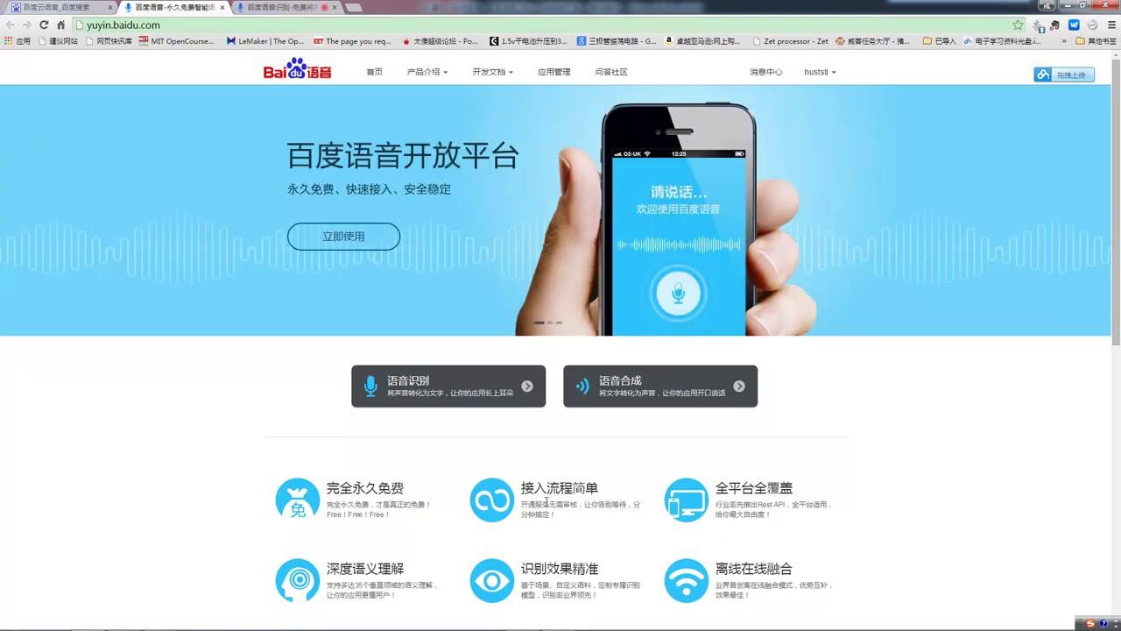
{"action": "left_click", "coordinate": [554, 73]}
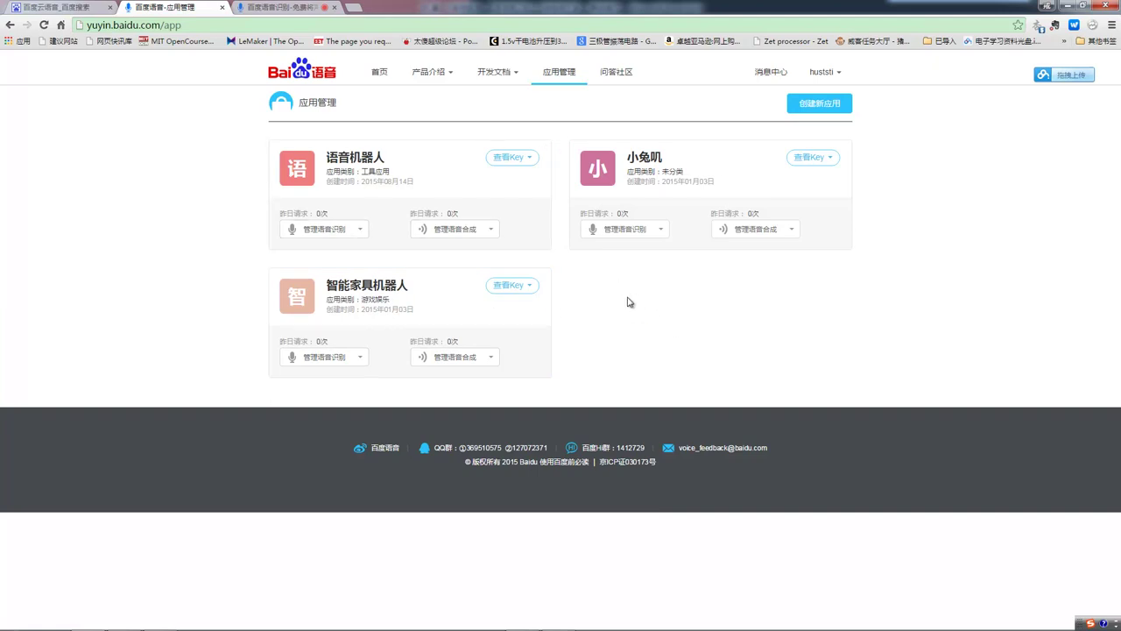
{"action": "left_click", "coordinate": [788, 106]}
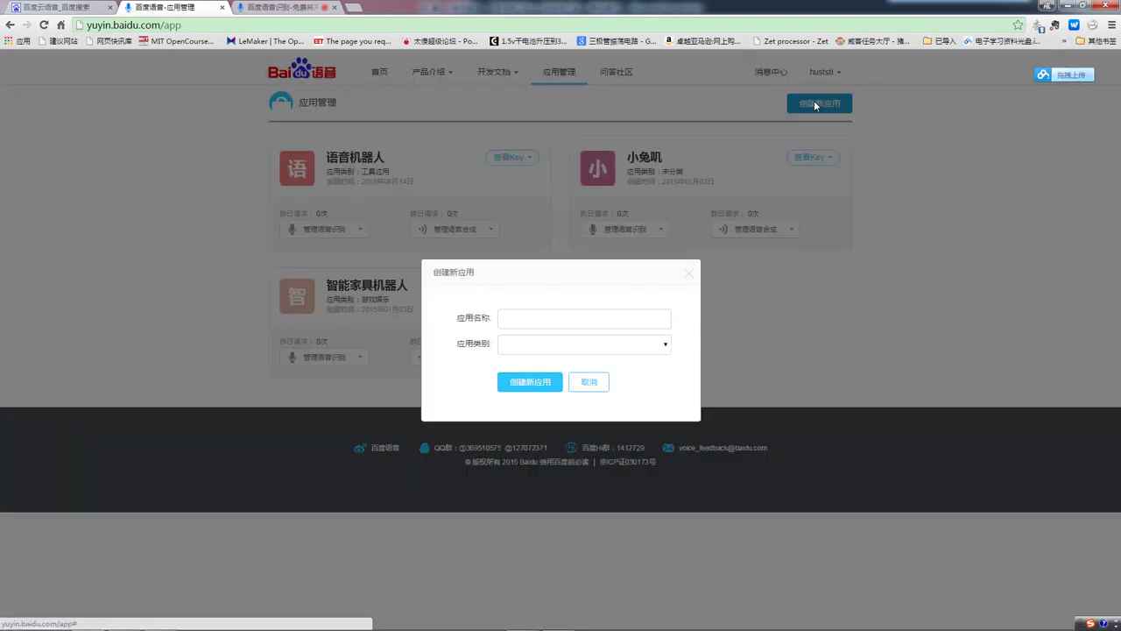
{"action": "left_click", "coordinate": [548, 320]}
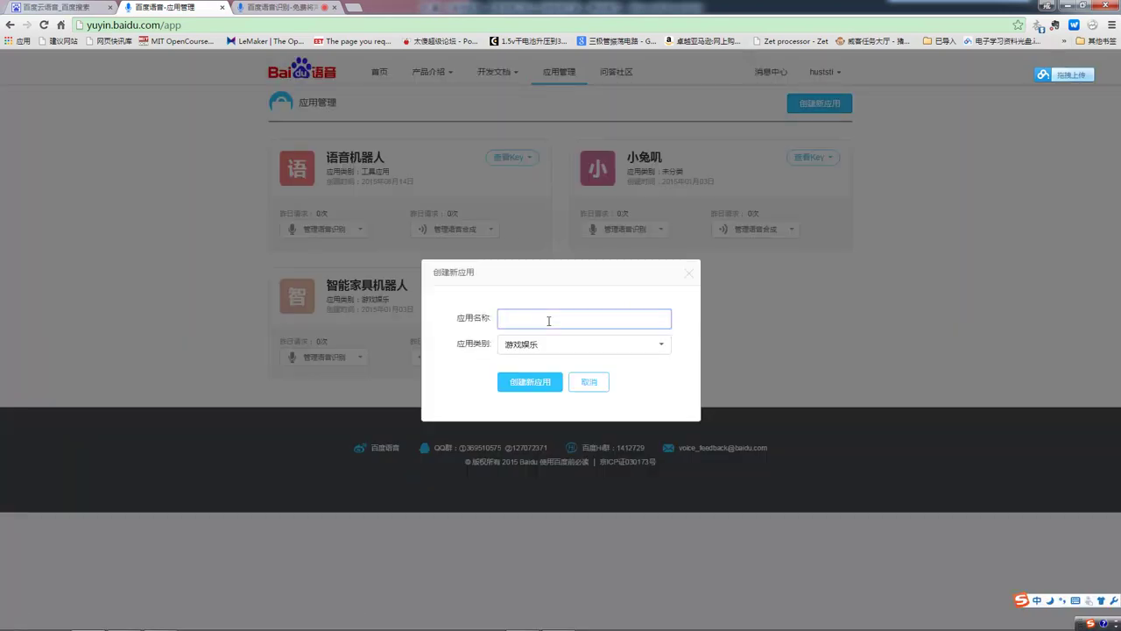
{"action": "type", "text": "麦子学院"}
{"action": "type", "text": "语音识别"}
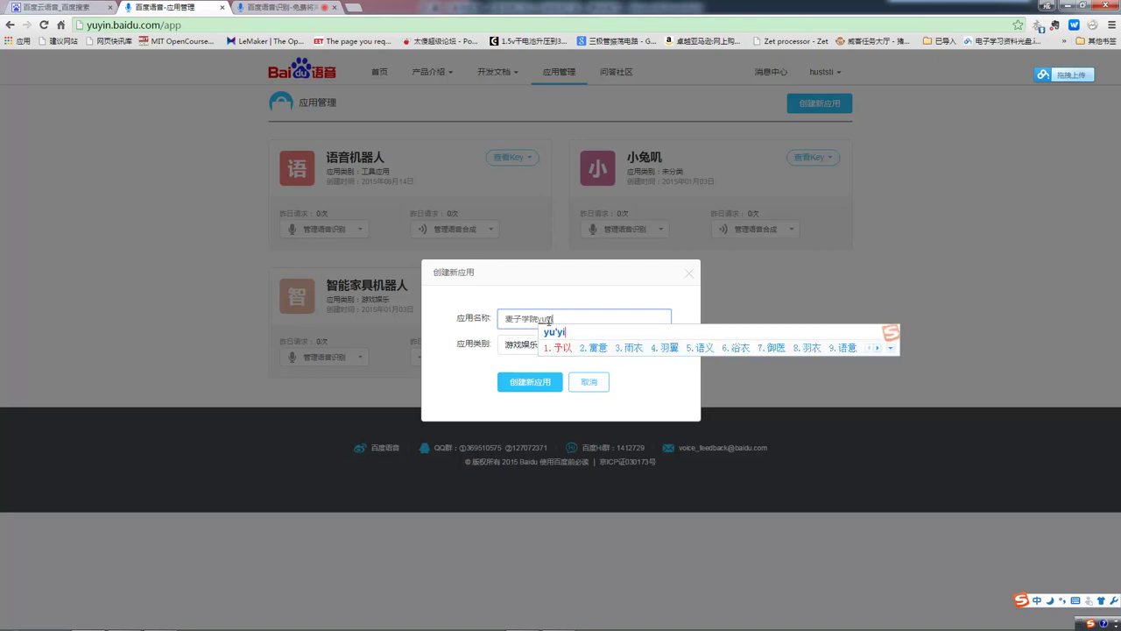
{"action": "type", "text": "例子"}
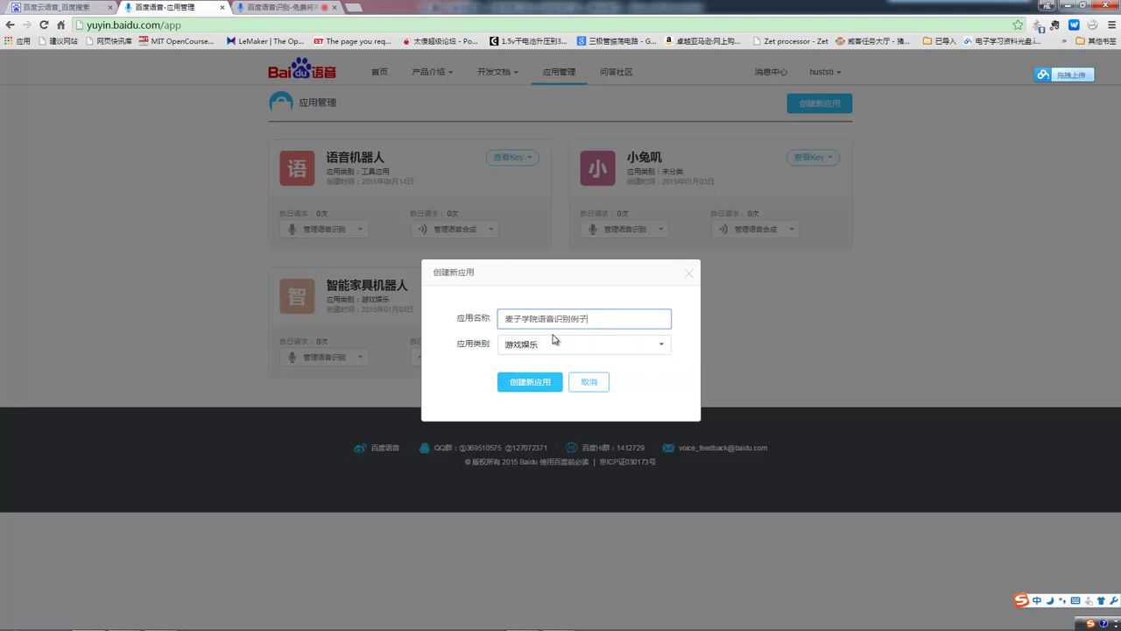
{"action": "left_click", "coordinate": [660, 349]}
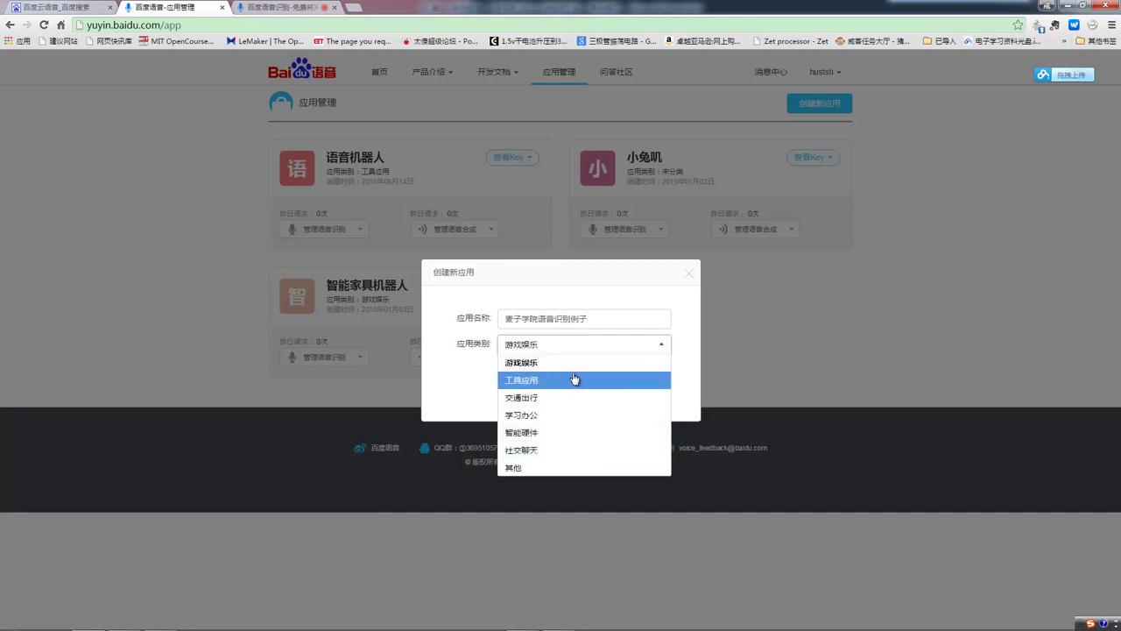
{"action": "left_click", "coordinate": [562, 470]}
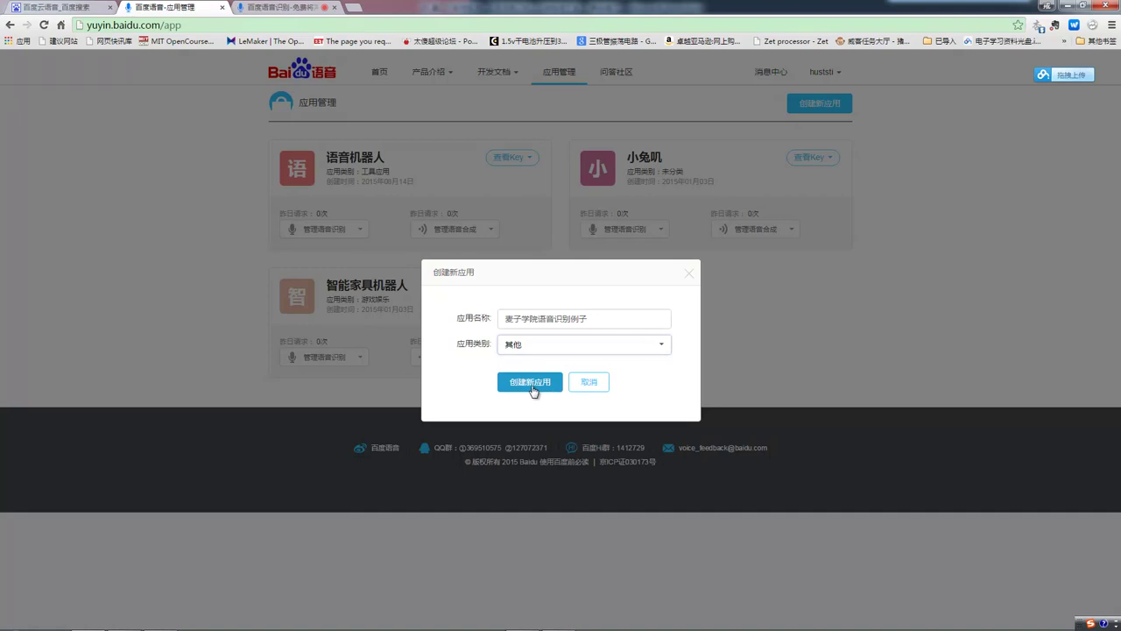
{"action": "left_click", "coordinate": [530, 383]}
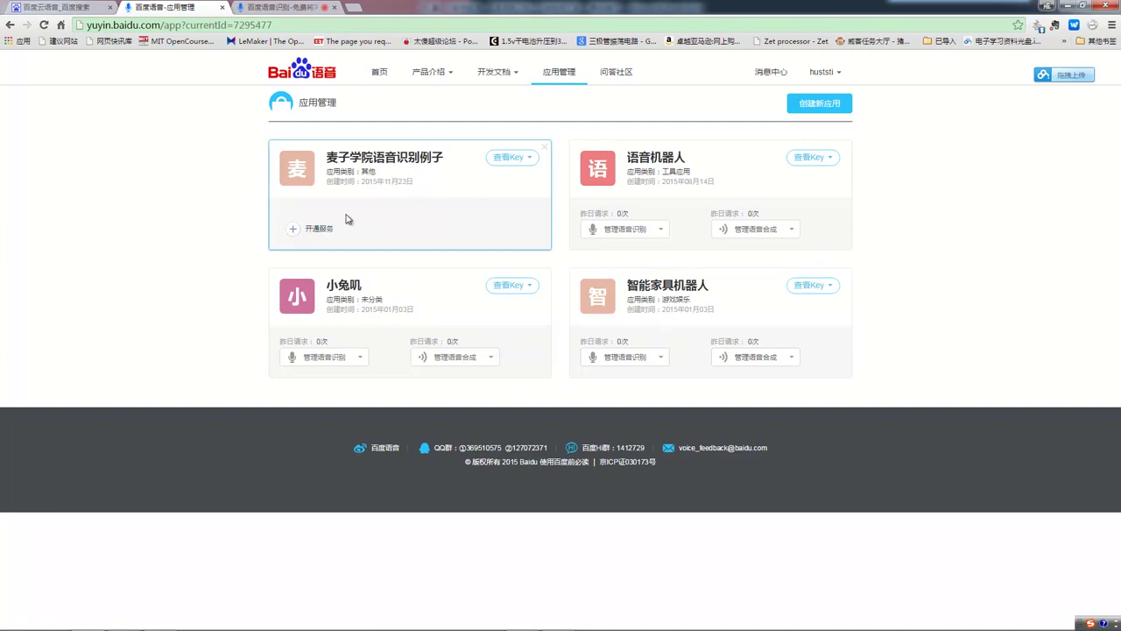
Enable both the 语音识别 and 语音合成 services for the application 麦子学院语音识别例子.
{"action": "left_click", "coordinate": [295, 231]}
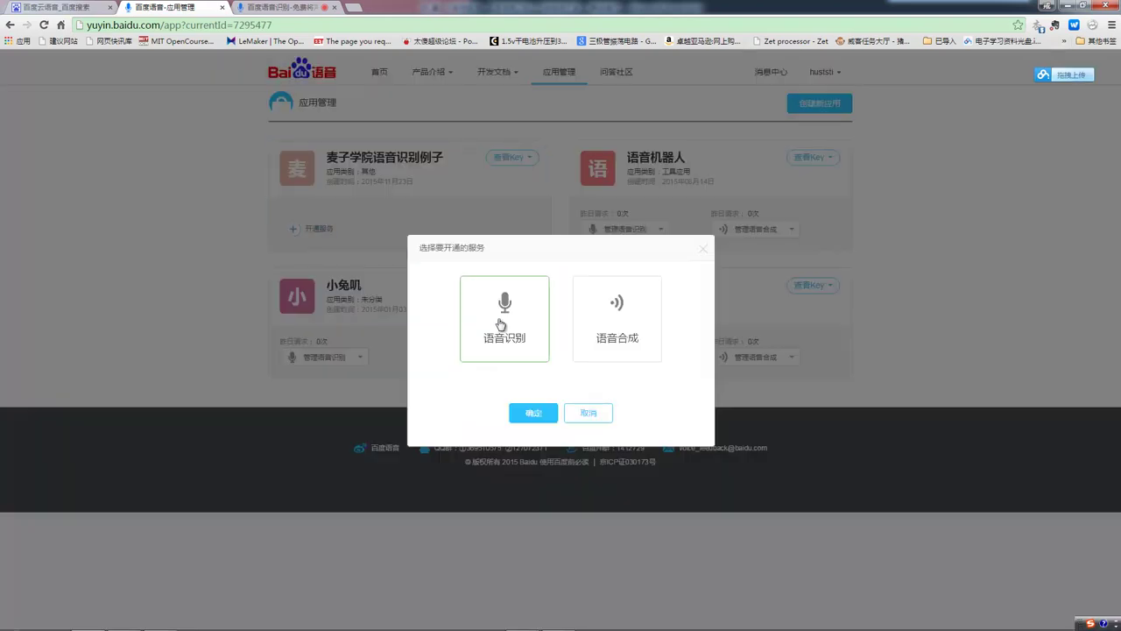
{"action": "left_click", "coordinate": [500, 324]}
{"action": "left_click", "coordinate": [612, 312]}
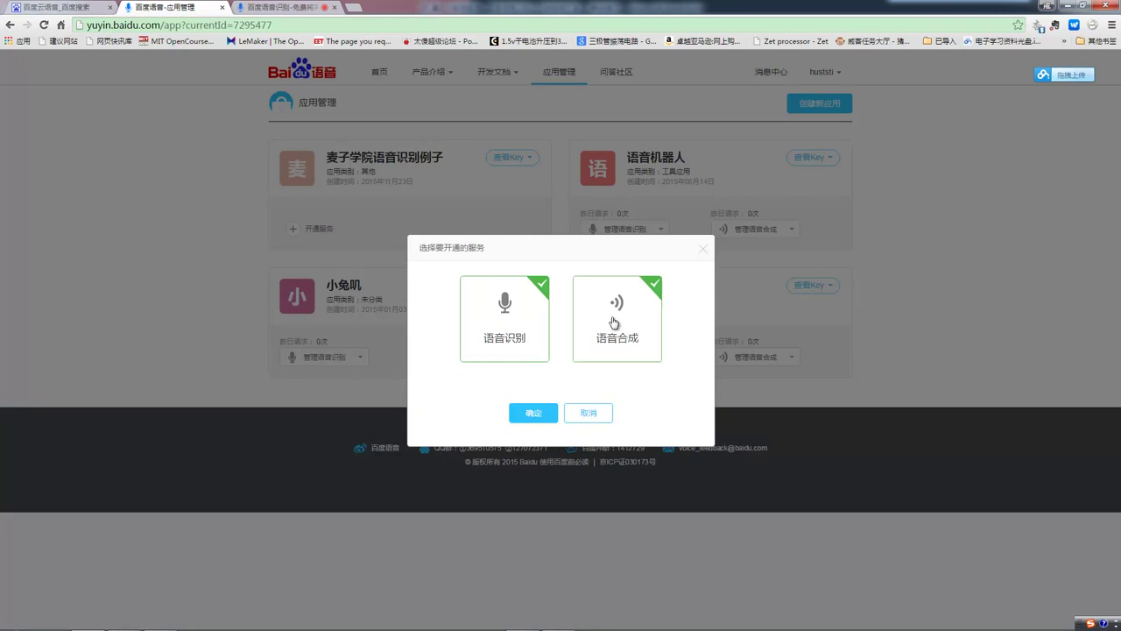
{"action": "left_click", "coordinate": [543, 415]}
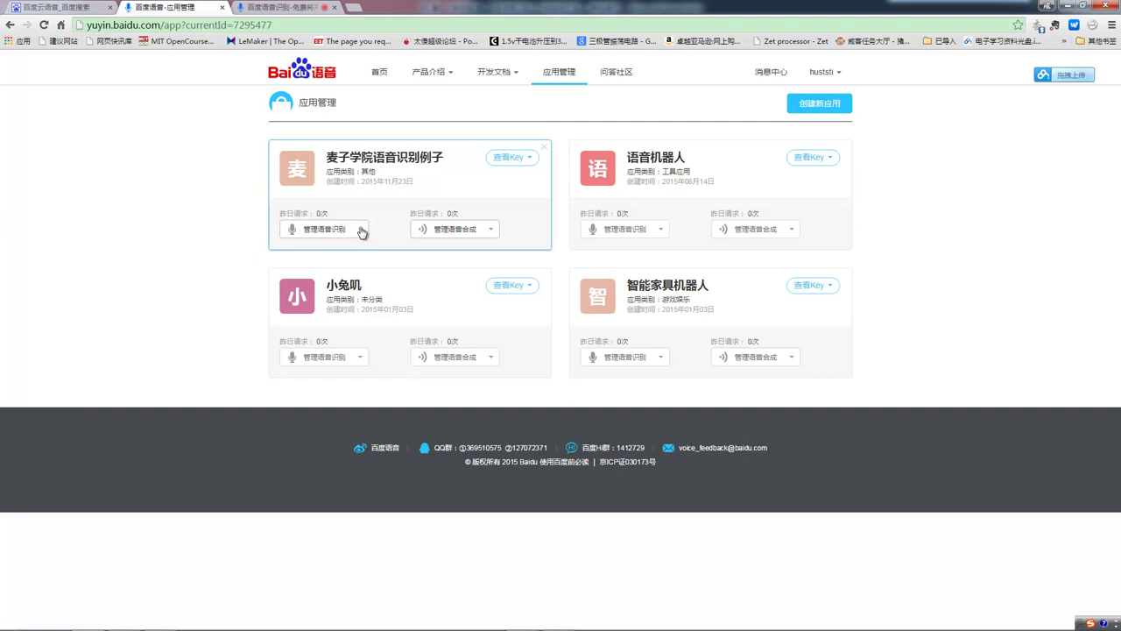
Open the 申请提高配额 form for the new application's speech recognition service and set 接入方式 to REST_API.
{"action": "left_click", "coordinate": [362, 232]}
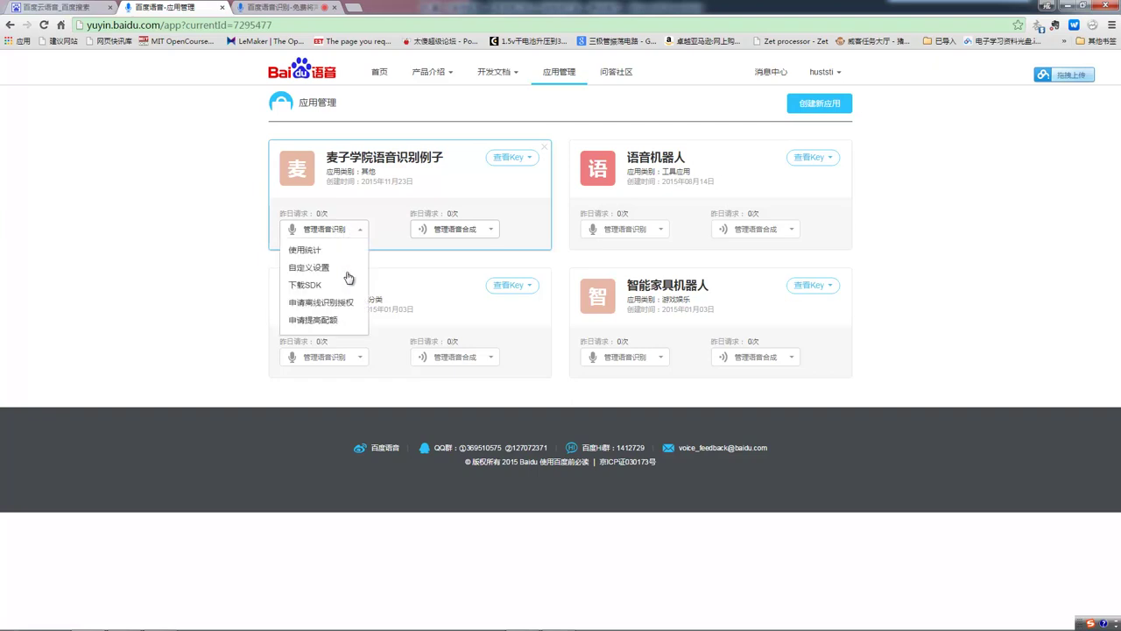
{"action": "left_click", "coordinate": [329, 323]}
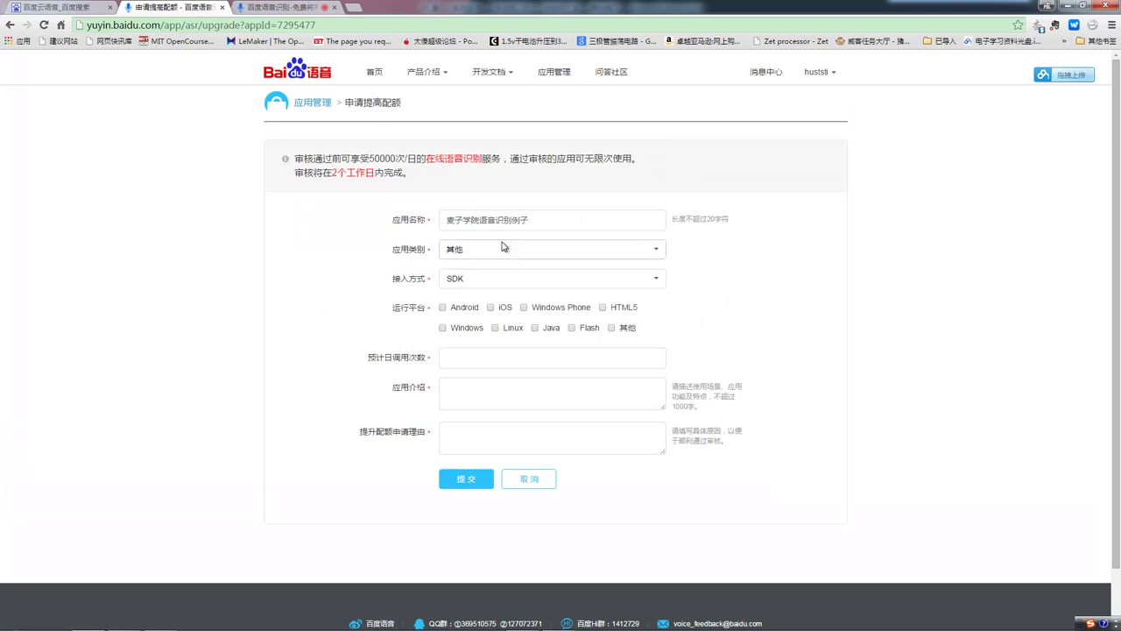
{"action": "left_click", "coordinate": [653, 281]}
{"action": "left_click", "coordinate": [493, 313]}
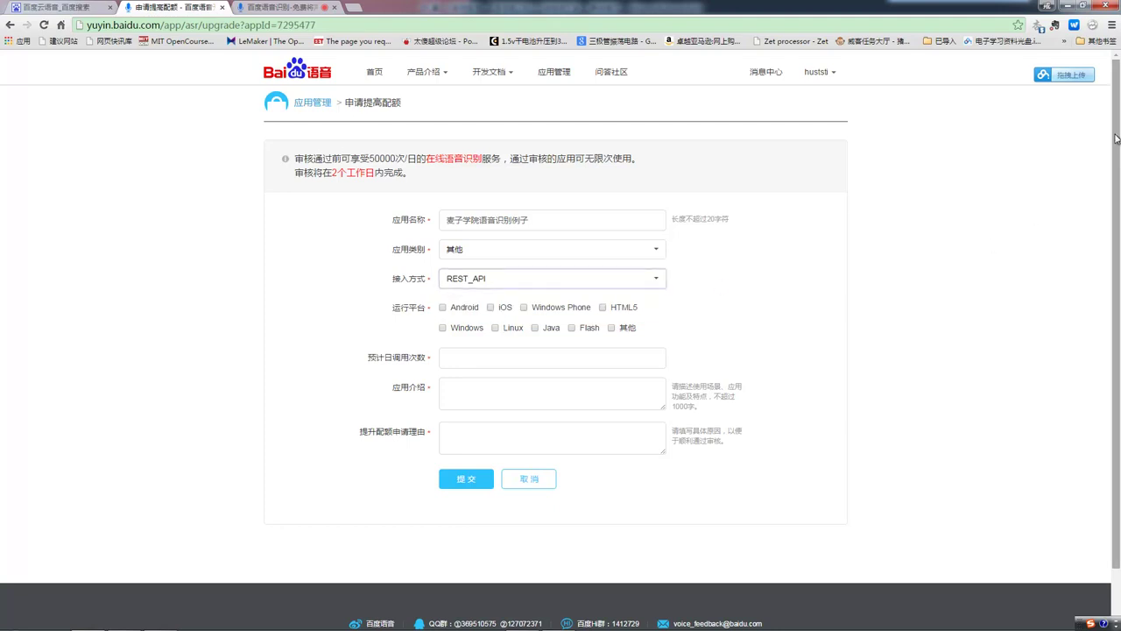
{"action": "mouse_move", "coordinate": [1116, 137]}
{"action": "left_mouse_down"}
{"action": "mouse_move", "coordinate": [1116, 163]}
{"action": "mouse_move", "coordinate": [1117, 122]}
{"action": "left_mouse_up"}
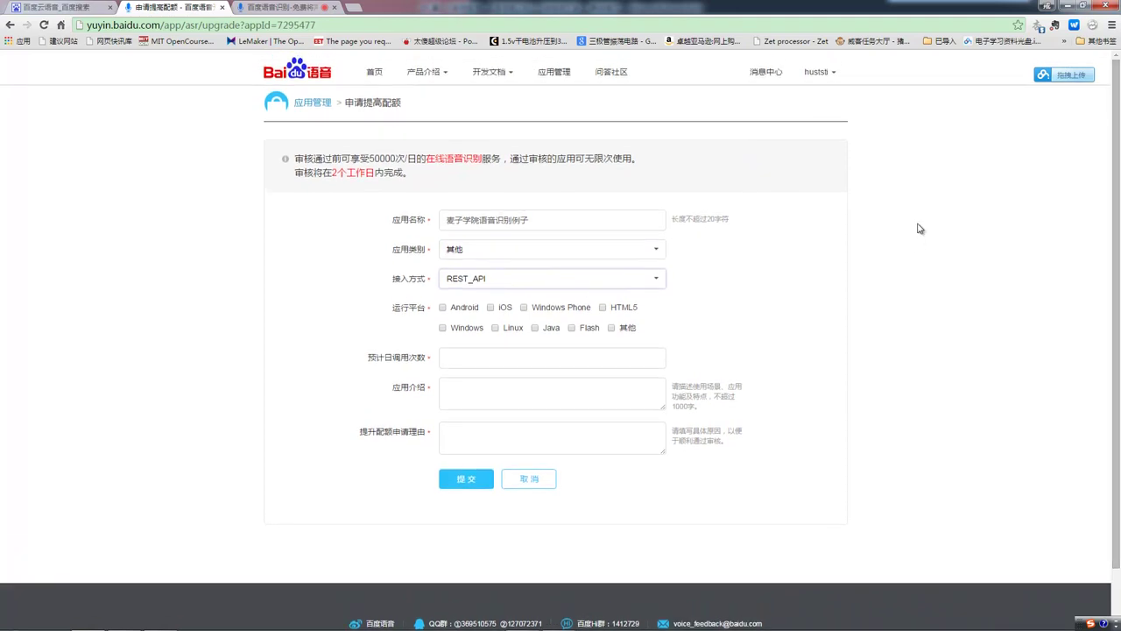
{"action": "left_click", "coordinate": [655, 279]}
{"action": "left_click", "coordinate": [485, 315]}
{"action": "left_click_drag", "start_coordinate": [298, 154], "coordinate": [406, 158]}
{"action": "left_click", "coordinate": [398, 168]}
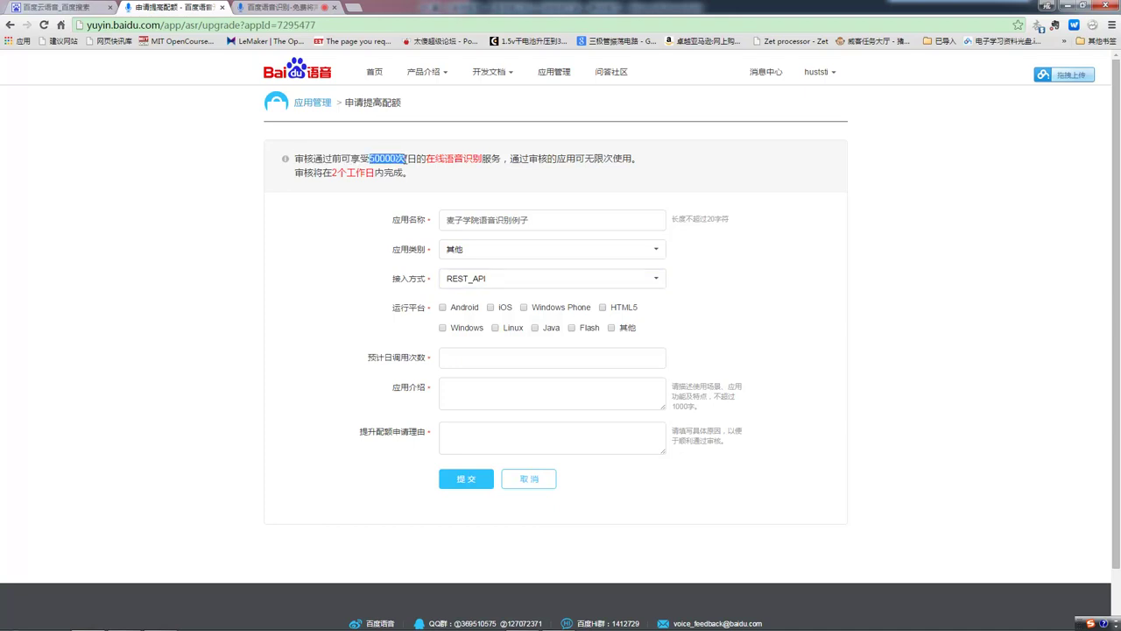
{"action": "left_click", "coordinate": [418, 175]}
Select Windows, Linux and 其他 as the running platforms and set the expected daily calls to 200000.
{"action": "left_click", "coordinate": [612, 328]}
{"action": "left_click", "coordinate": [495, 328]}
{"action": "left_click", "coordinate": [498, 360]}
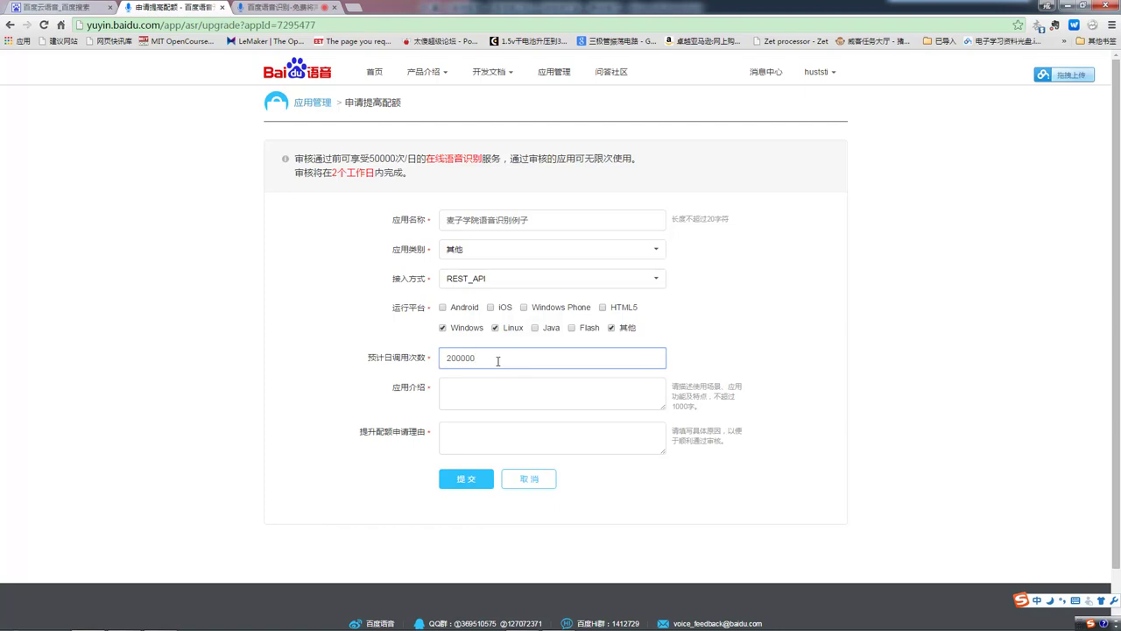
Write "语音识别教学平台，调用次数多，默认次数不满足需求" in the 应用介绍 field.
{"action": "left_click", "coordinate": [495, 392]}
{"action": "type", "text": "yu"}
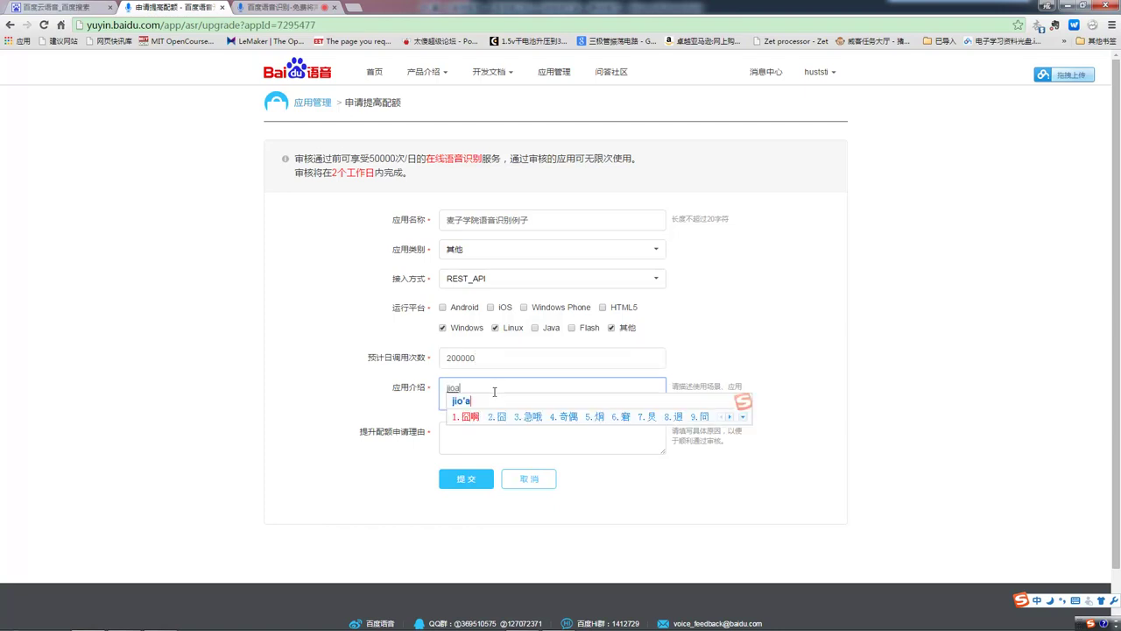
{"action": "type", "text": "yinshibie"}
{"action": "key", "text": "space"}
{"action": "type", "text": "jiaoxue"}
{"action": "key", "text": "space"}
{"action": "type", "text": "pingtai"}
{"action": "key", "text": "space"}
{"action": "type", "text": ","}
{"action": "type", "text": "调用次数"}
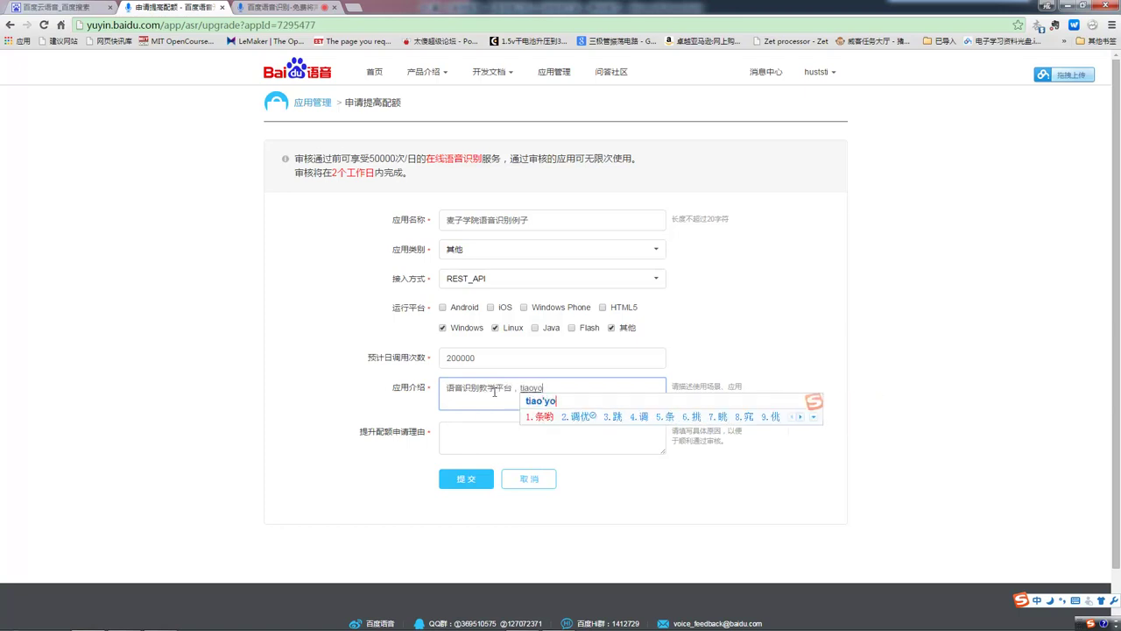
{"action": "type", "text": "多"}
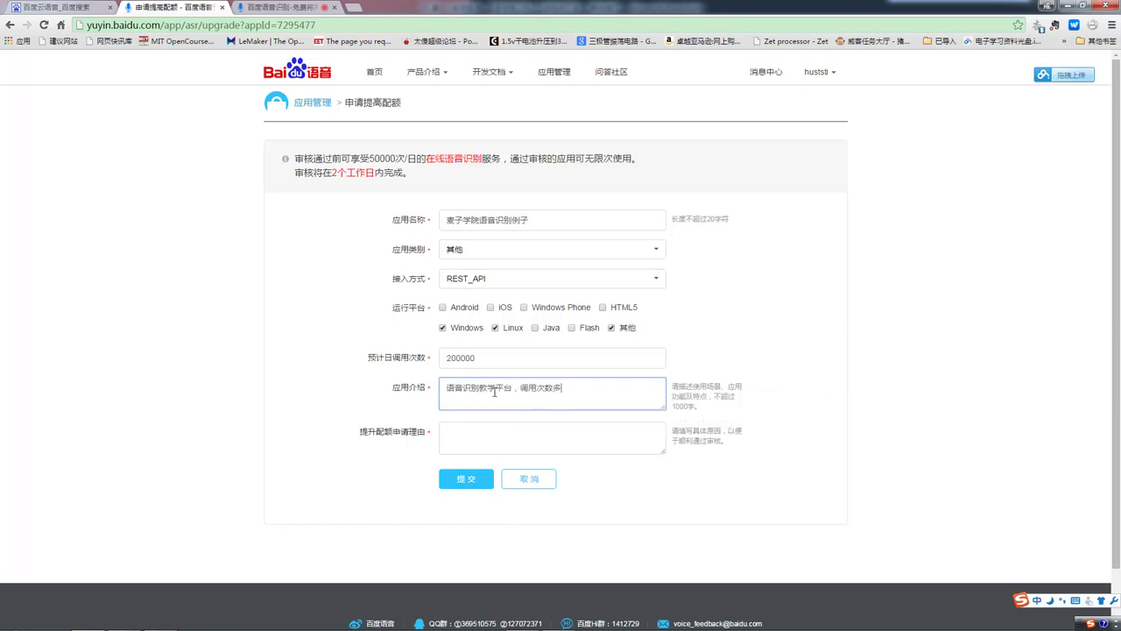
{"action": "type", "text": "，默认"}
{"action": "type", "text": "次数"}
{"action": "type", "text": "bu"}
{"action": "key", "text": "BackSpace"}
{"action": "key", "text": "BackSpace"}
{"action": "type", "text": "bumanzu"}
{"action": "key", "text": "space"}
{"action": "type", "text": "xuqiu"}
{"action": "key", "text": "space"}
Move the whole text from the 应用介绍 field to the 提升配额申请理由 field.
{"action": "left_click", "coordinate": [478, 434]}
{"action": "left_click_drag", "start_coordinate": [449, 388], "coordinate": [644, 384]}
{"action": "key", "text": "ctrl+c"}
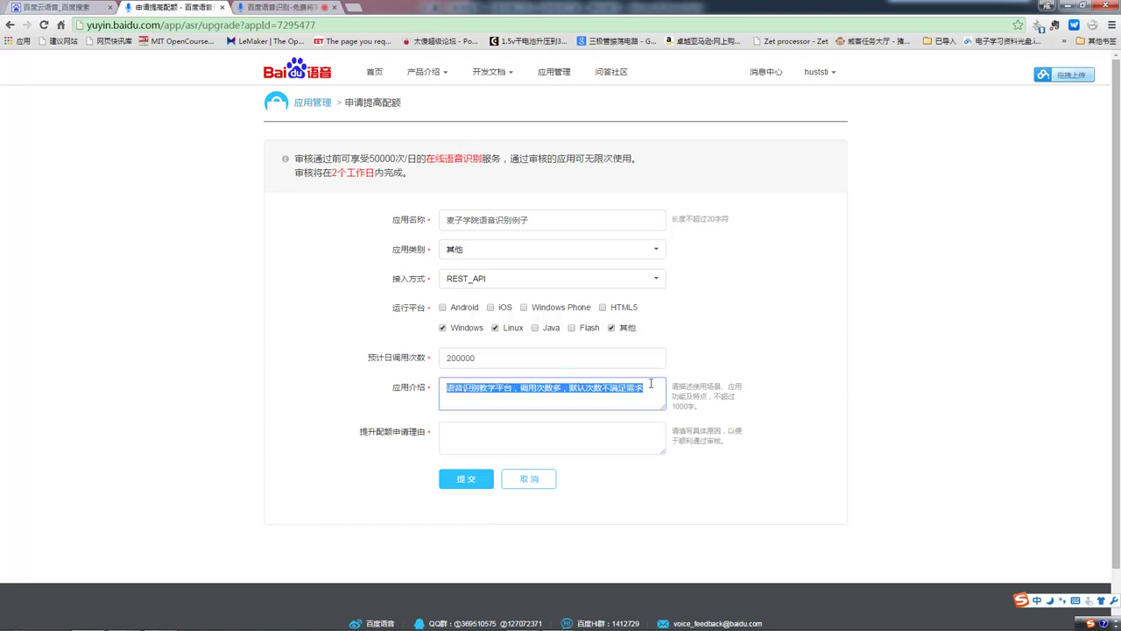
{"action": "key", "text": "BackSpace"}
{"action": "left_click", "coordinate": [462, 446]}
{"action": "key", "text": "ctrl+v"}
Enter "麦子学院语音识别教程软件" as the 应用介绍 and submit the quota increase request.
{"action": "left_click", "coordinate": [460, 386]}
{"action": "type", "text": "麦子学院"}
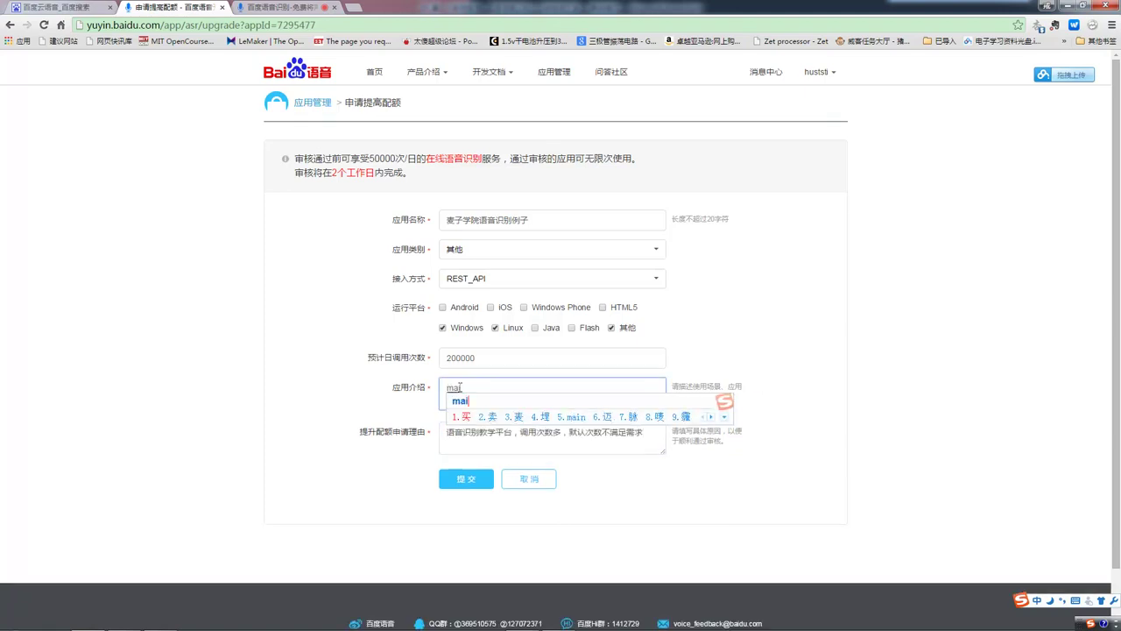
{"action": "type", "text": "语音识别"}
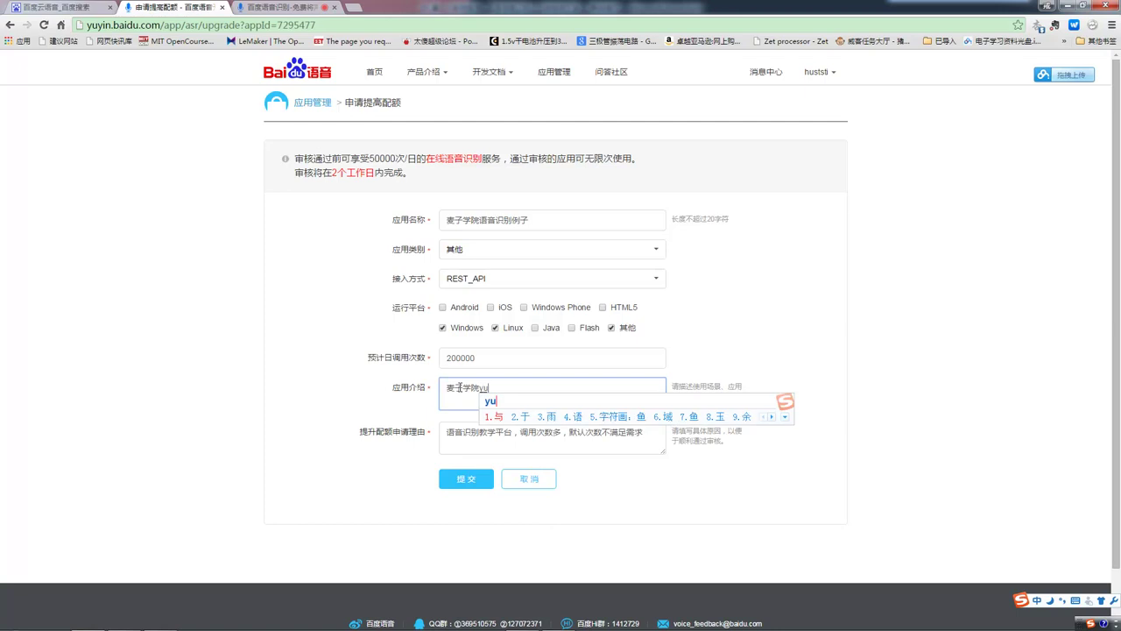
{"action": "type", "text": "教程"}
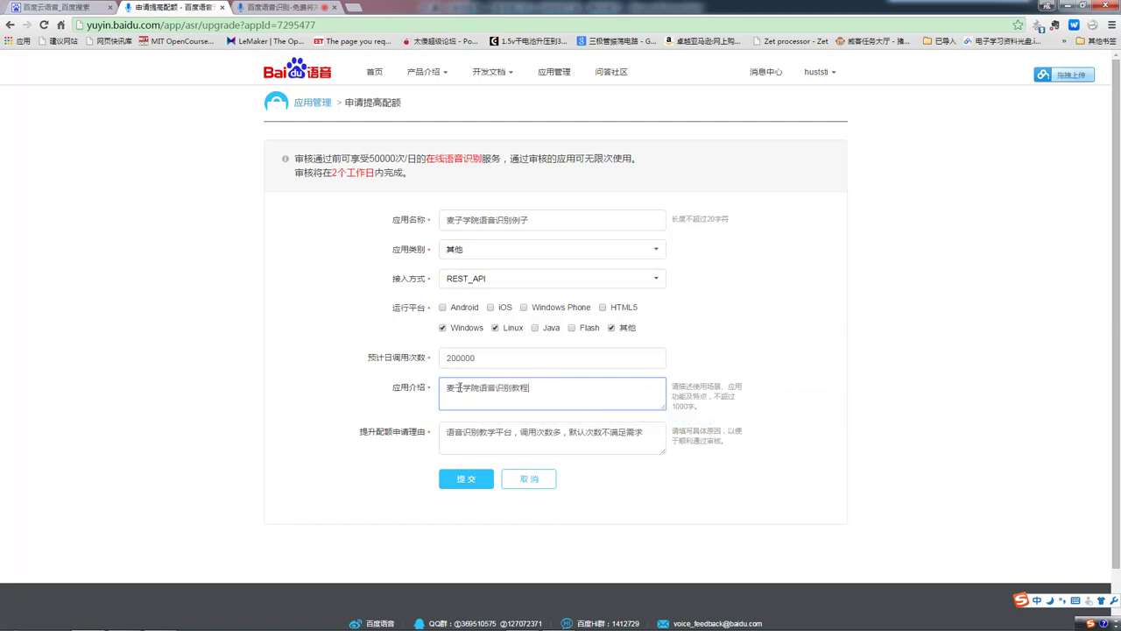
{"action": "type", "text": "软件"}
{"action": "left_click", "coordinate": [455, 480]}
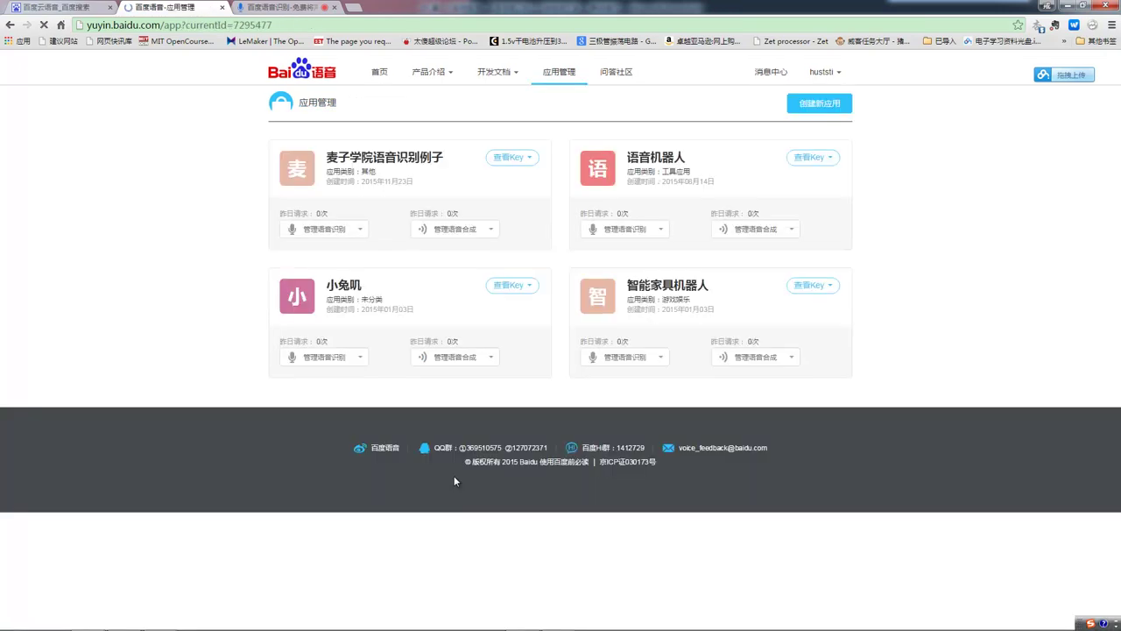
Open the 申请提高配额 form for the 语音合成 service of the 麦子学院语音识别例子 application.
{"action": "left_click", "coordinate": [361, 231]}
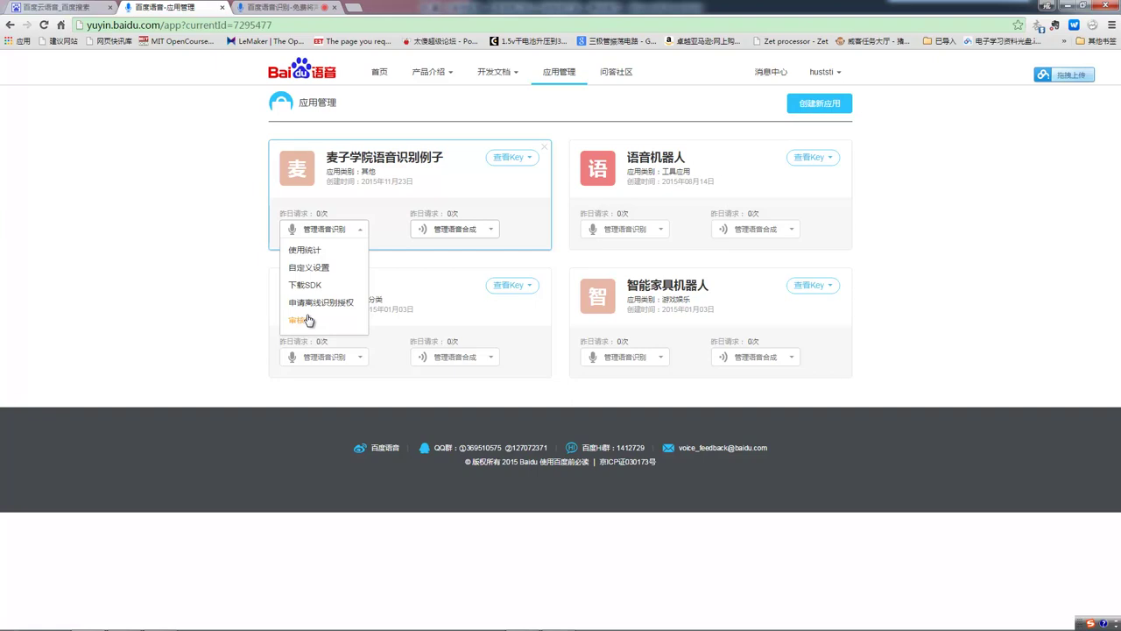
{"action": "left_click", "coordinate": [184, 248]}
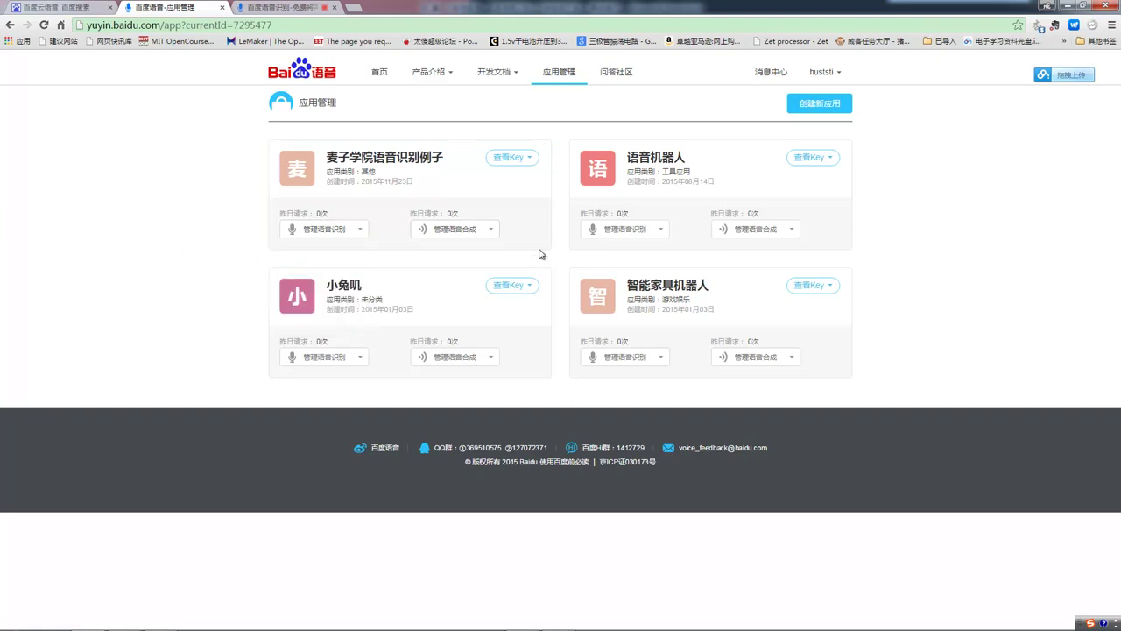
{"action": "left_click", "coordinate": [494, 232]}
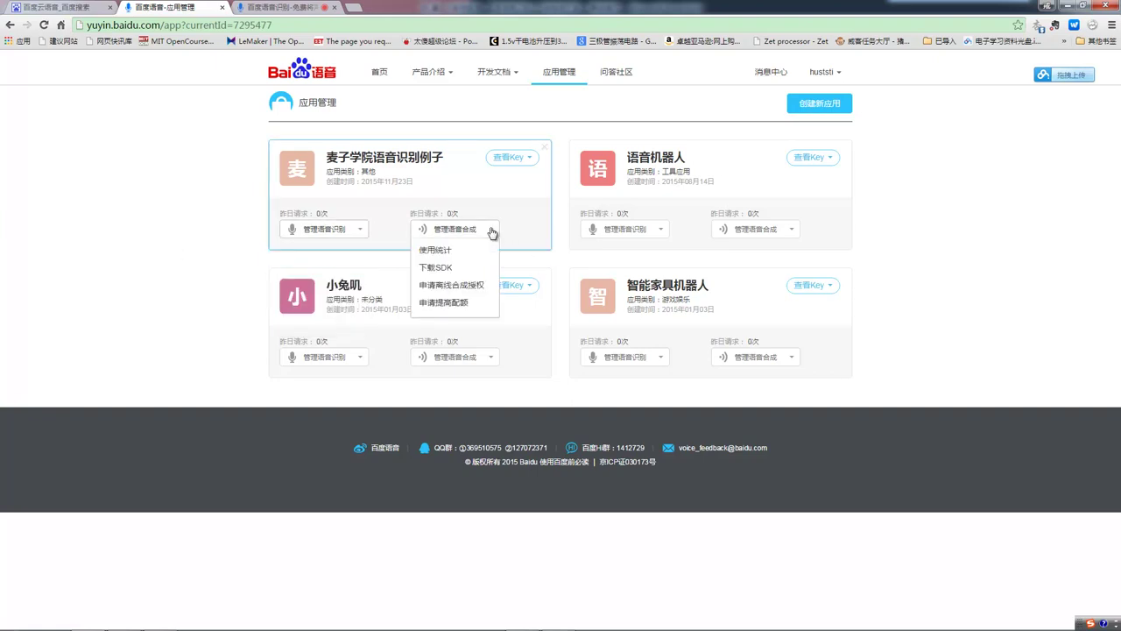
{"action": "left_click", "coordinate": [447, 303]}
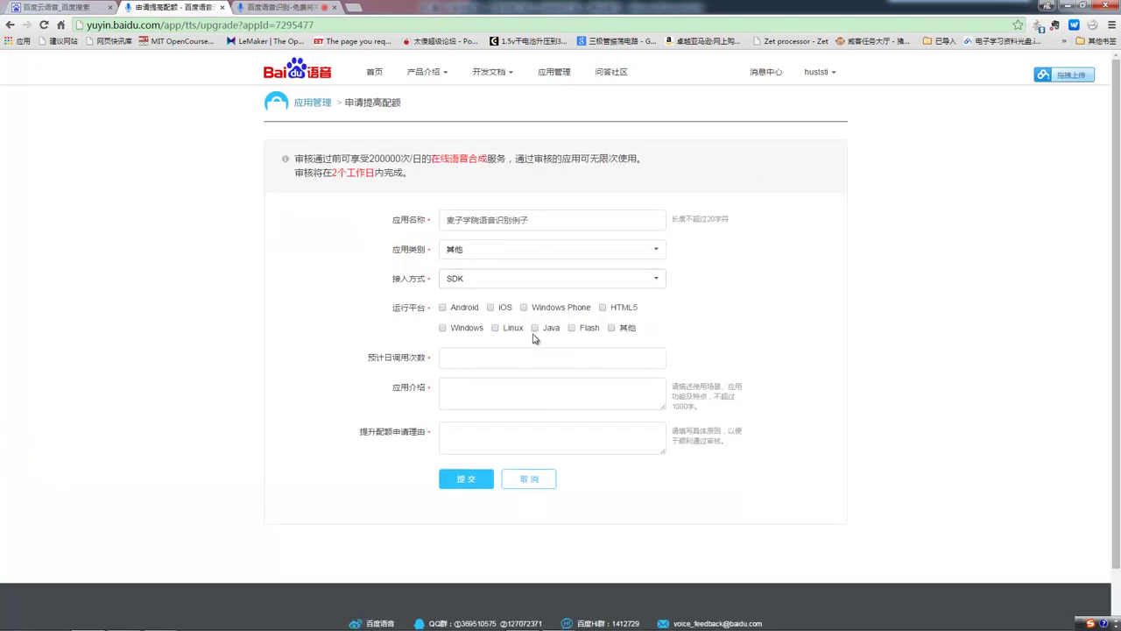
Paste the copied reason into the 提升配额申请理由 field and change it to "语音合成教学平台，调用次数多，默认次数不满足需求".
{"action": "left_click", "coordinate": [468, 388]}
{"action": "left_click", "coordinate": [458, 432]}
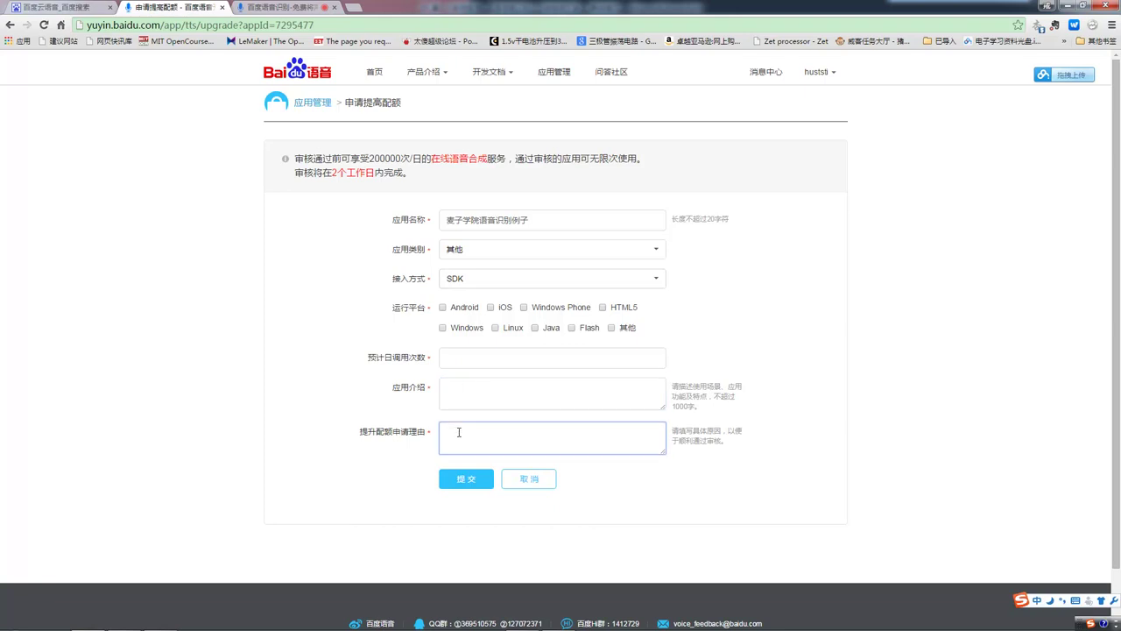
{"action": "key", "text": "ctrl+v"}
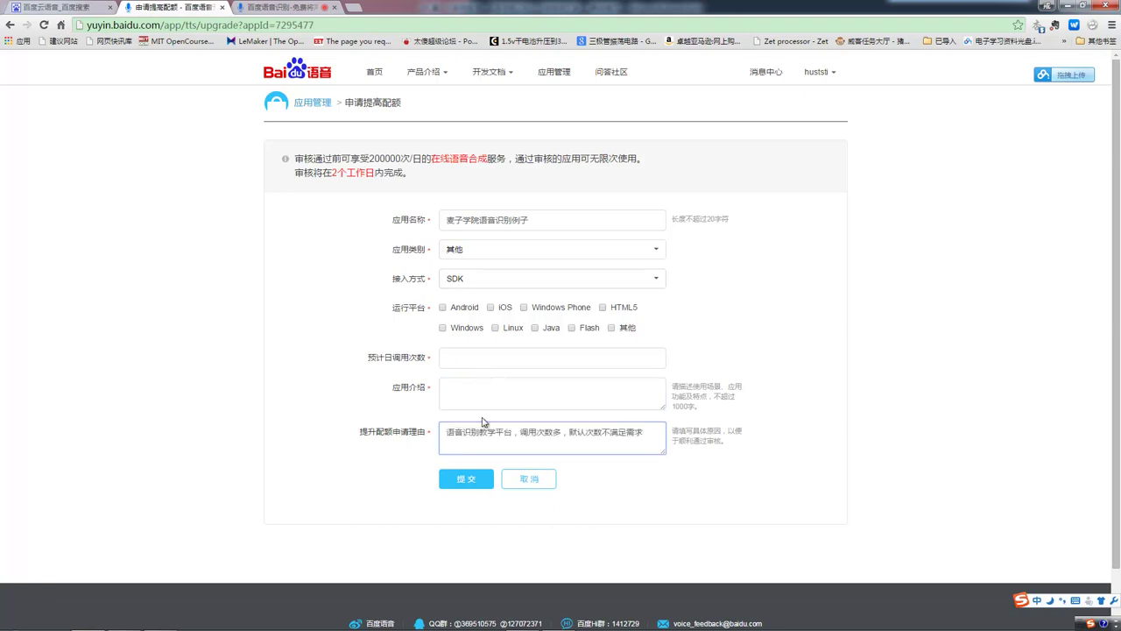
{"action": "key", "text": "BackSpace"}
{"action": "key", "text": "BackSpace"}
{"action": "type", "text": "hecheng"}
{"action": "key", "text": "space"}
Enter "麦子学院语音合成软件" as the 应用介绍.
{"action": "left_click", "coordinate": [474, 381]}
{"action": "type", "text": "maizi"}
{"action": "key", "text": "space"}
{"action": "type", "text": "xueyuan"}
{"action": "key", "text": "space"}
{"action": "type", "text": "yuyinhecheng"}
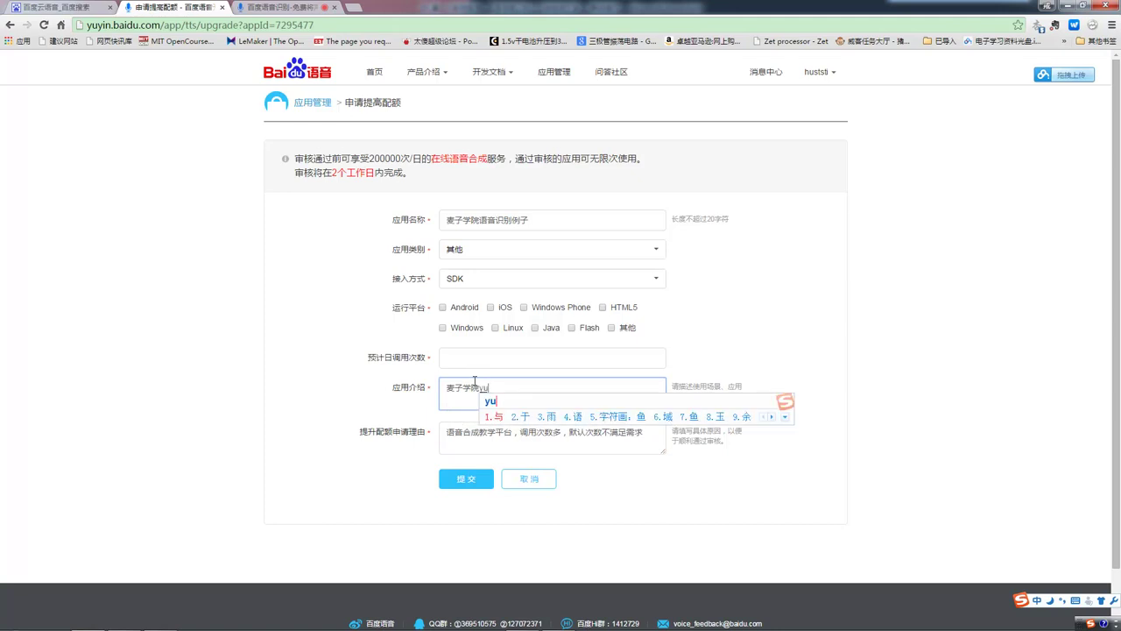
{"action": "key", "text": "space"}
{"action": "type", "text": "jiao"}
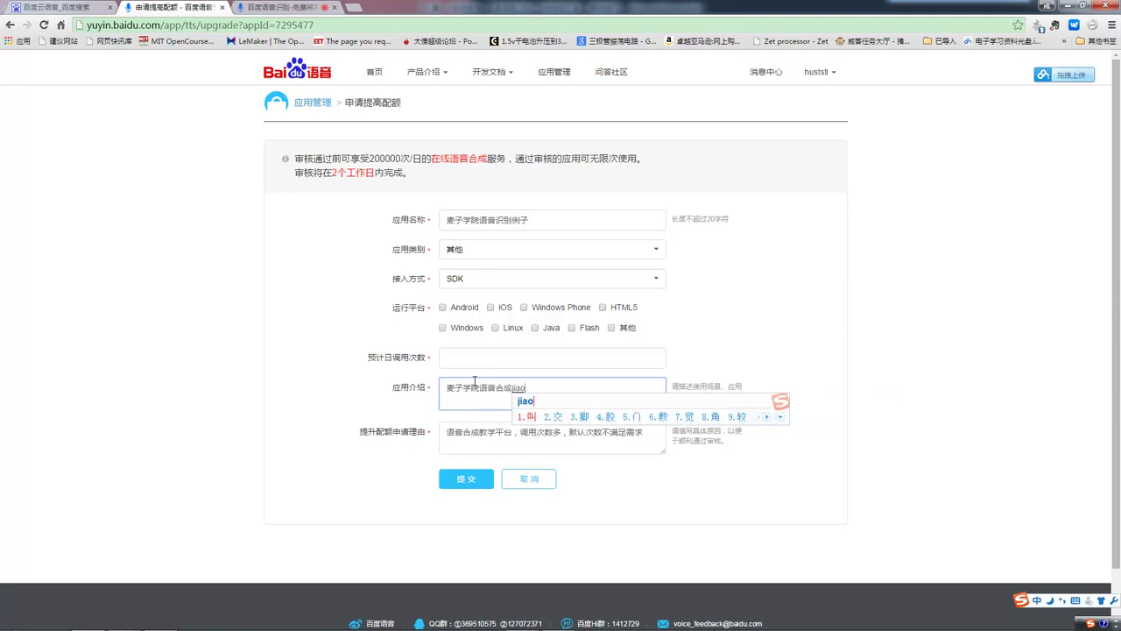
{"action": "key", "text": "BackSpace"}
{"action": "key", "text": "BackSpace"}
{"action": "key", "text": "BackSpace"}
{"action": "key", "text": "BackSpace"}
{"action": "type", "text": "ruanjian"}
{"action": "key", "text": "space"}
Set the expected daily calls to 200000, select Windows as the running platform and submit the speech synthesis quota request.
{"action": "left_click", "coordinate": [464, 361]}
{"action": "type", "text": "200000"}
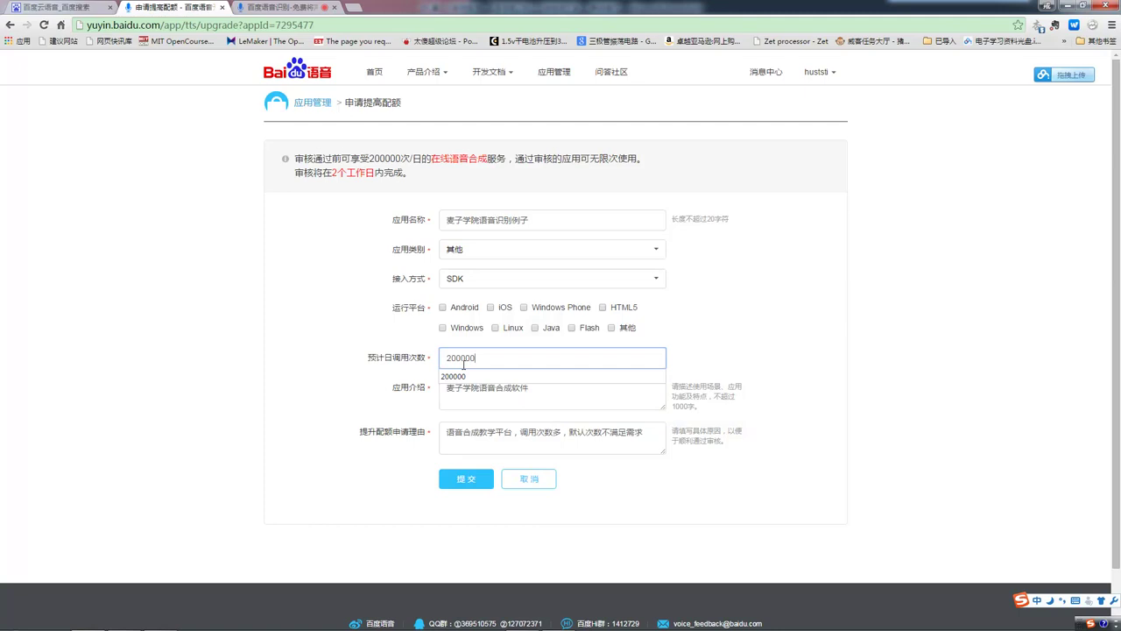
{"action": "left_click", "coordinate": [293, 359]}
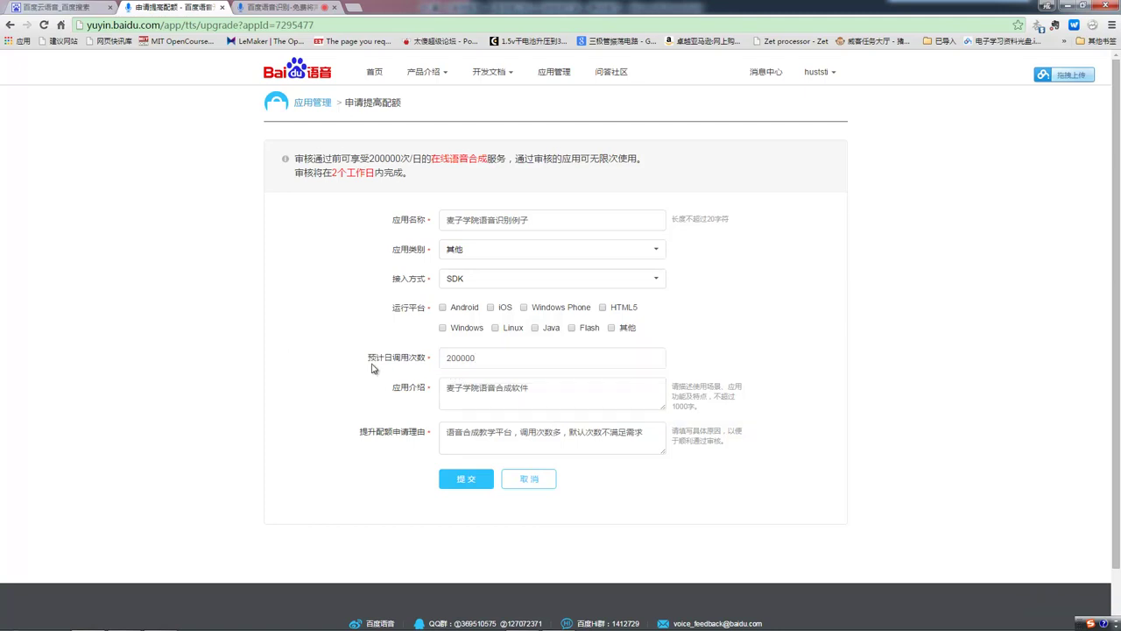
{"action": "left_click", "coordinate": [461, 485]}
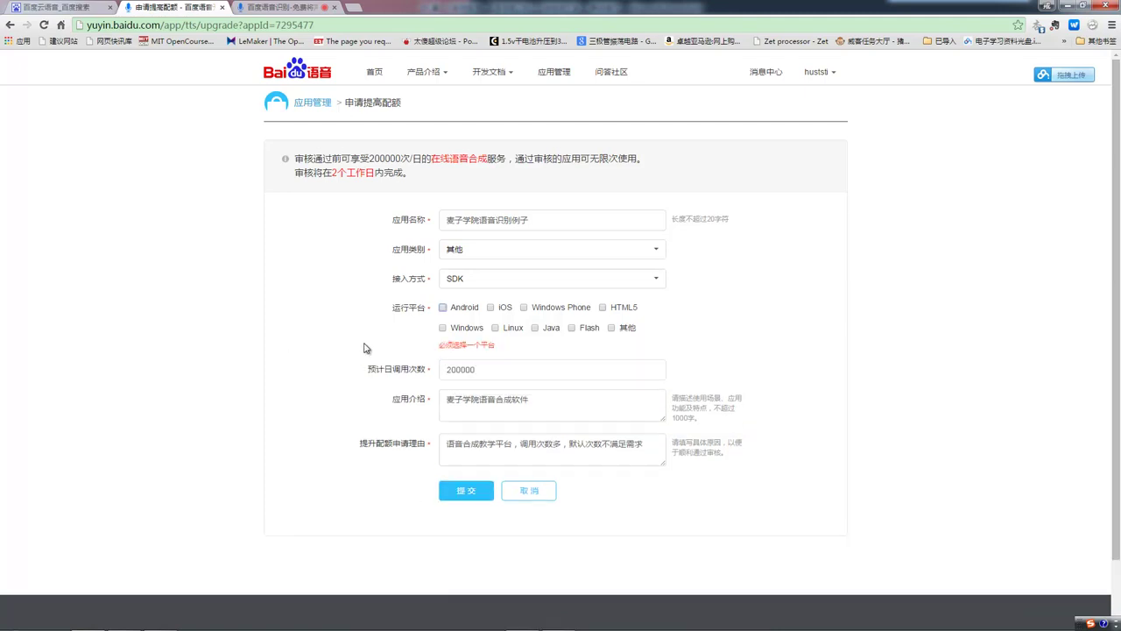
{"action": "left_click", "coordinate": [443, 327]}
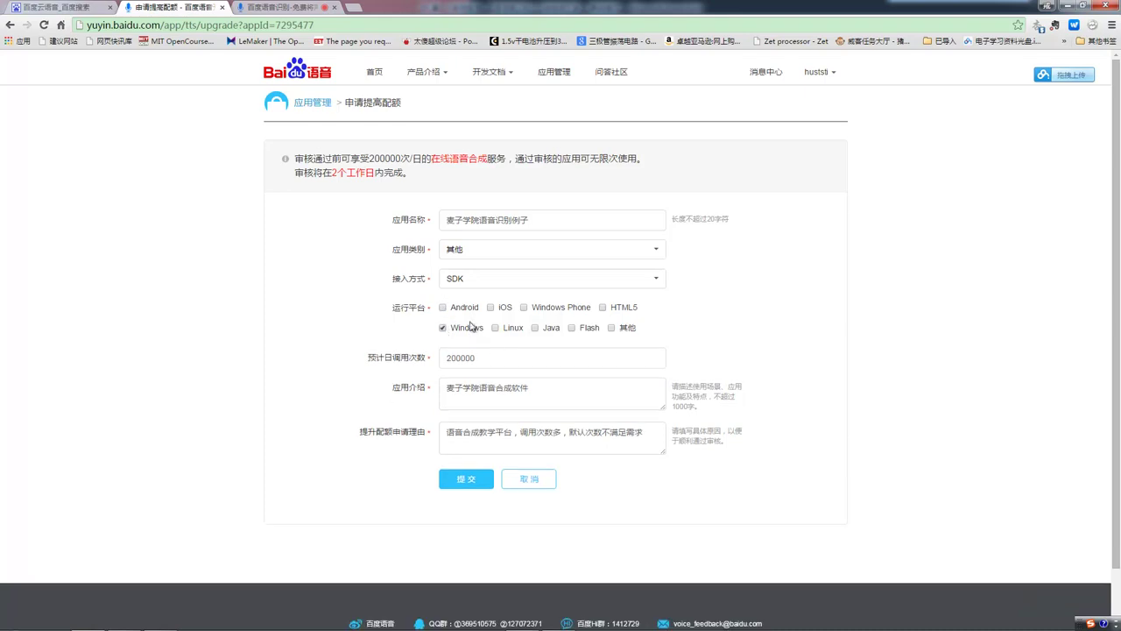
{"action": "left_click", "coordinate": [496, 482]}
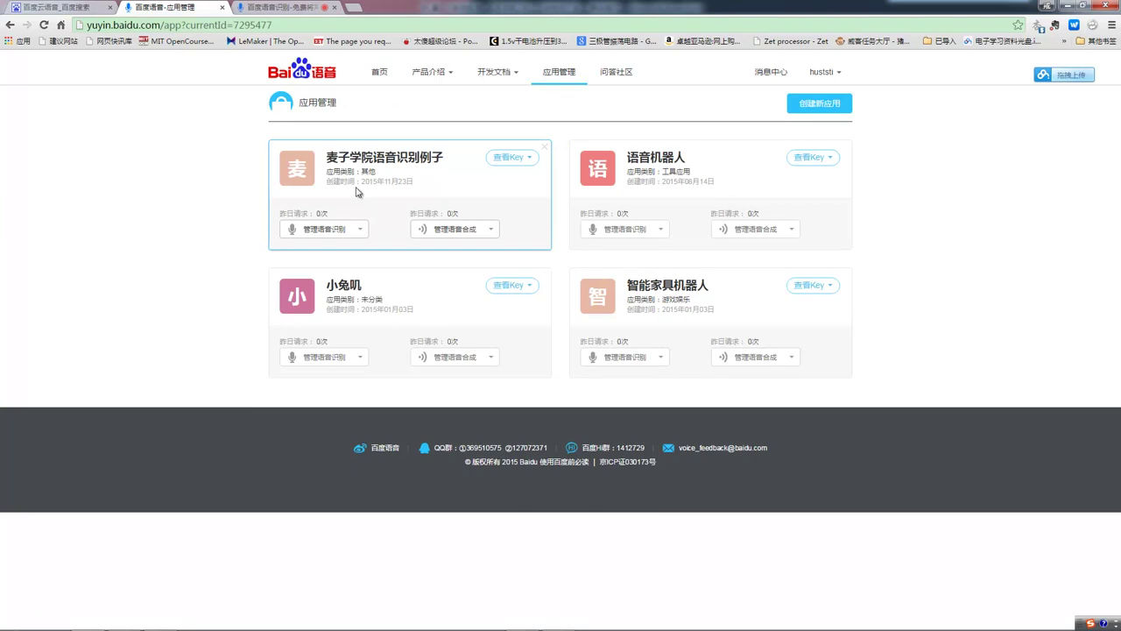
Examine the App ID, API Key and Secret Key of 麦子学院语音识别例子, hide them again and switch to the PowerPoint presentation.
{"action": "left_click", "coordinate": [529, 163]}
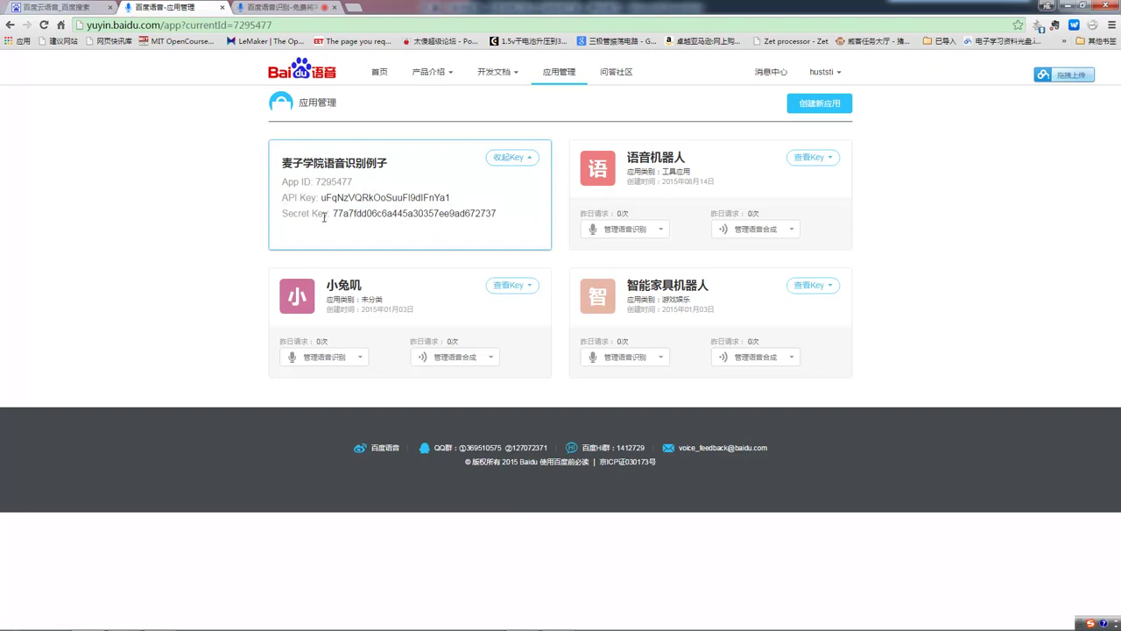
{"action": "left_click_drag", "start_coordinate": [334, 215], "coordinate": [234, 204]}
{"action": "left_click", "coordinate": [235, 204]}
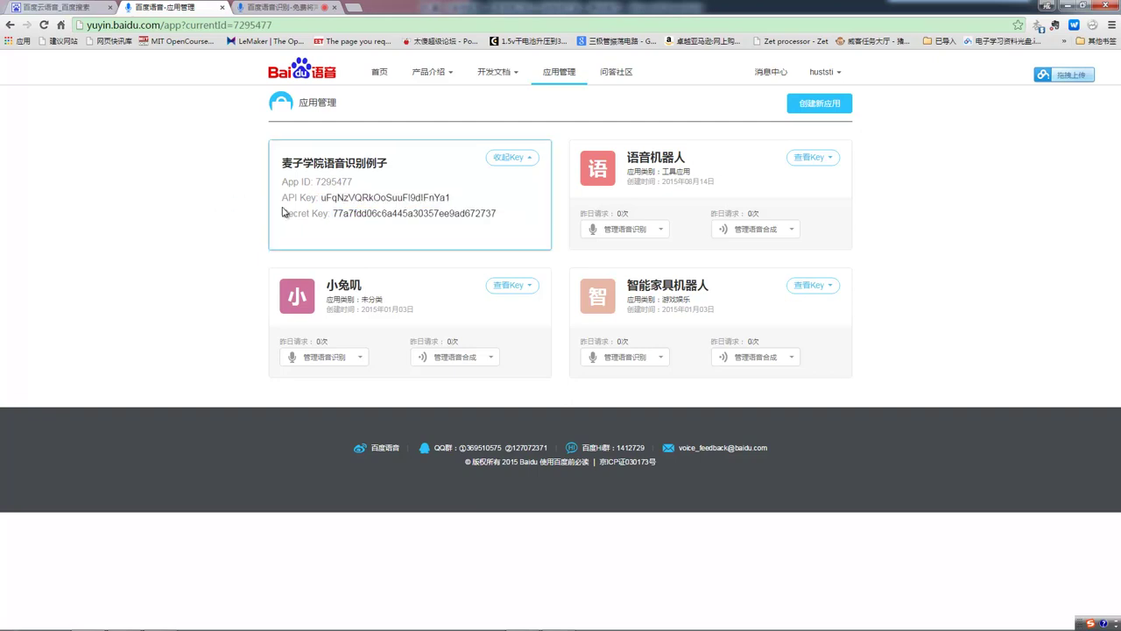
{"action": "left_click", "coordinate": [512, 159]}
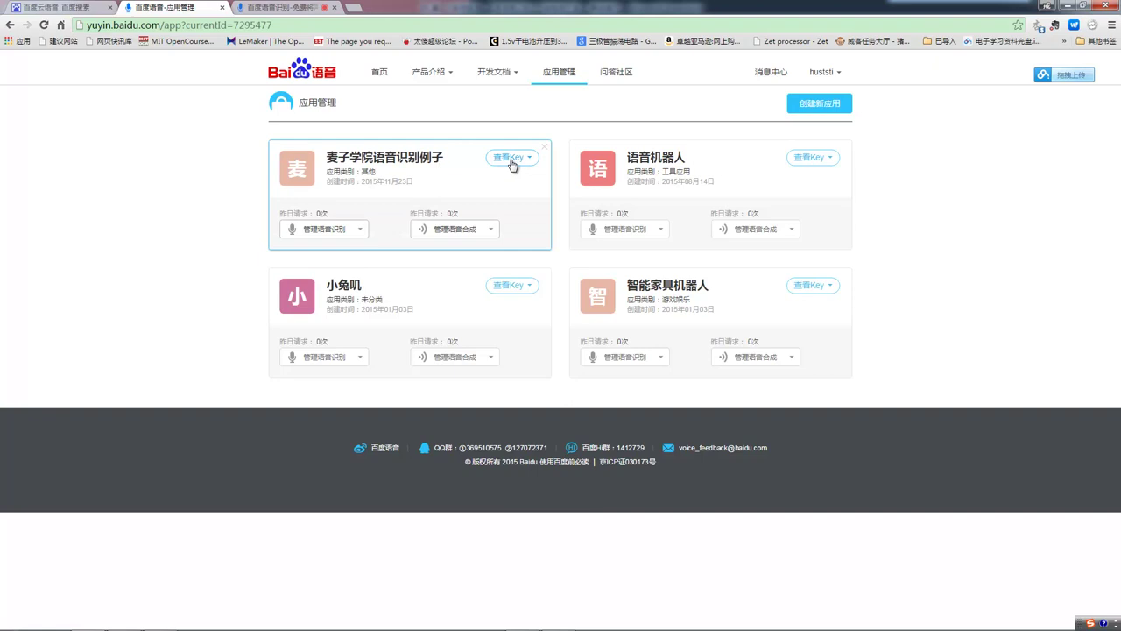
{"action": "left_click", "coordinate": [513, 159]}
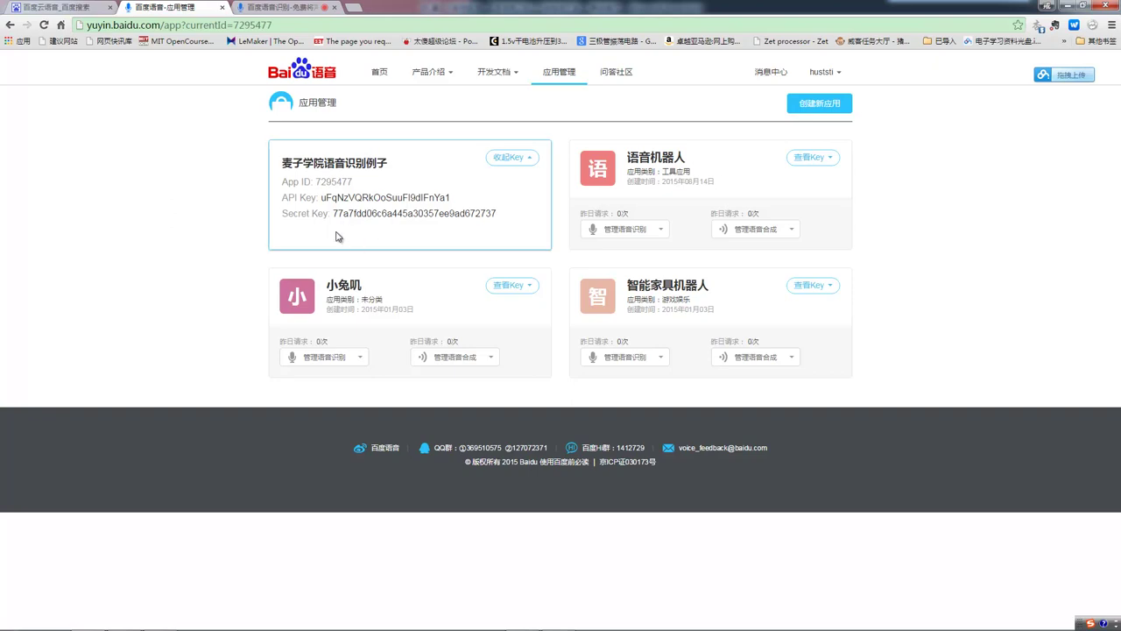
{"action": "left_click", "coordinate": [512, 163]}
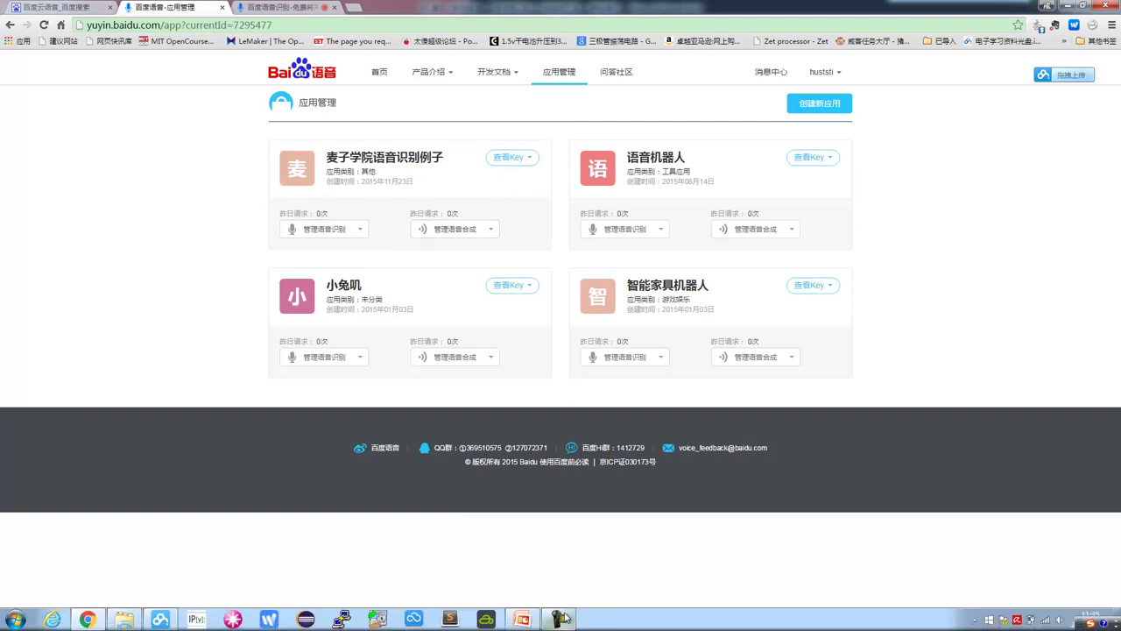
{"action": "left_click", "coordinate": [522, 620]}
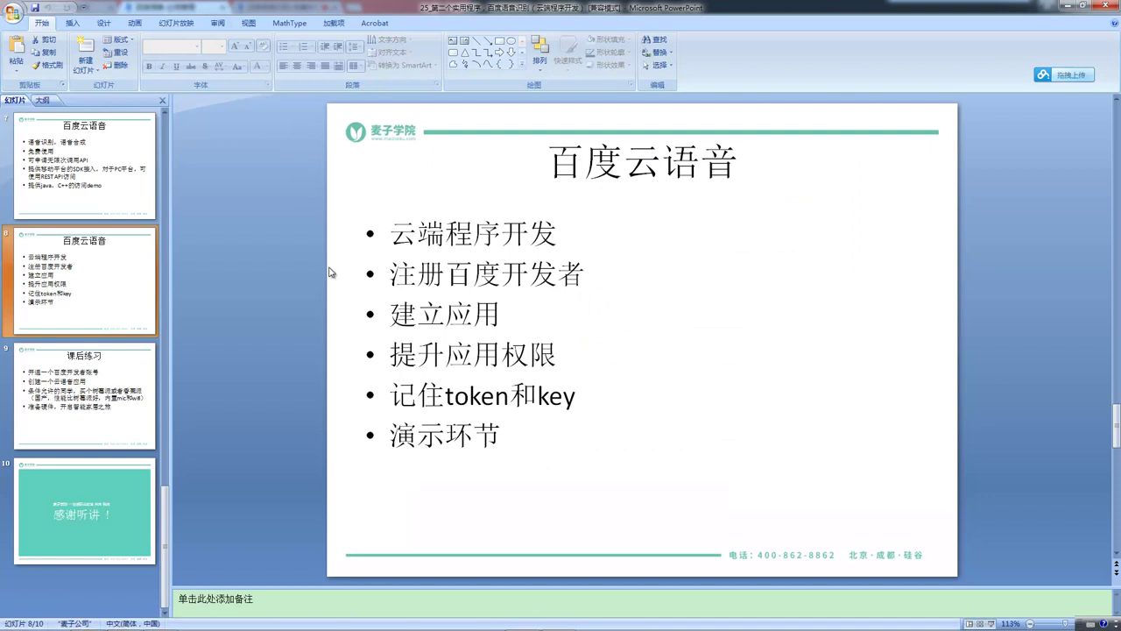